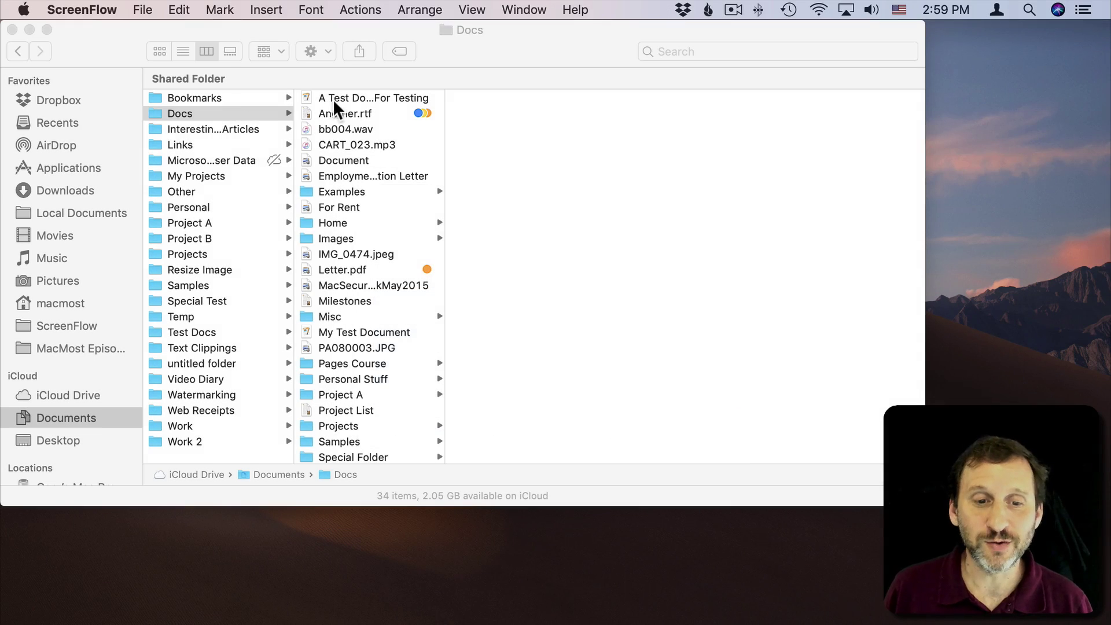
# - Select all 34 Docs items, from A Test Document For Testing through the last one
pyautogui.scroll(-5, 359, 322)
pyautogui.scroll(5, 358, 316)
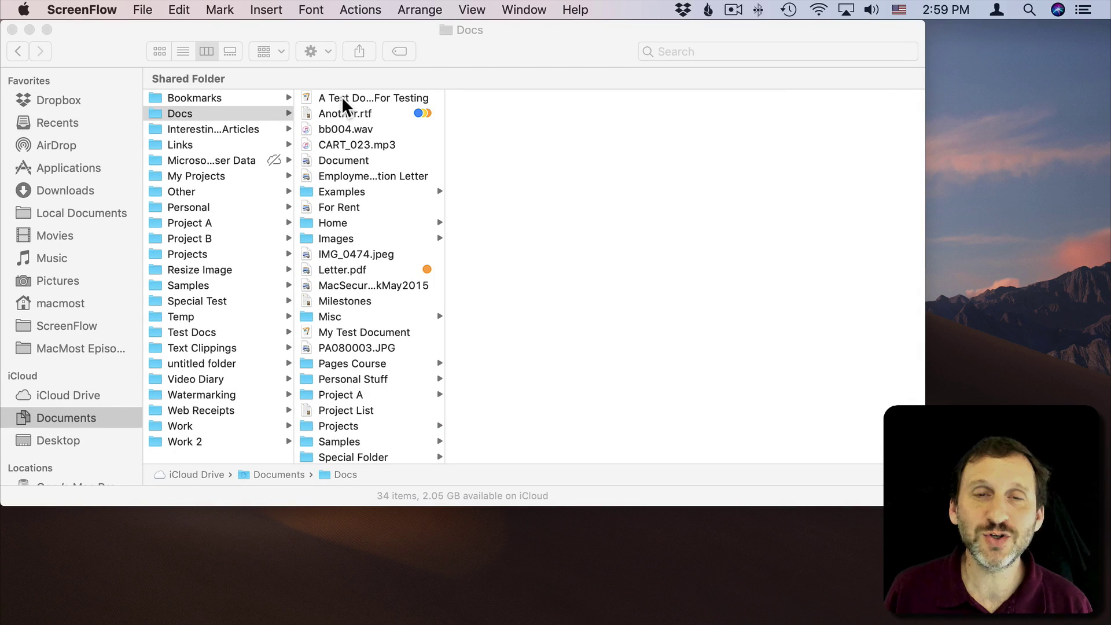
pyautogui.click(144, 35)
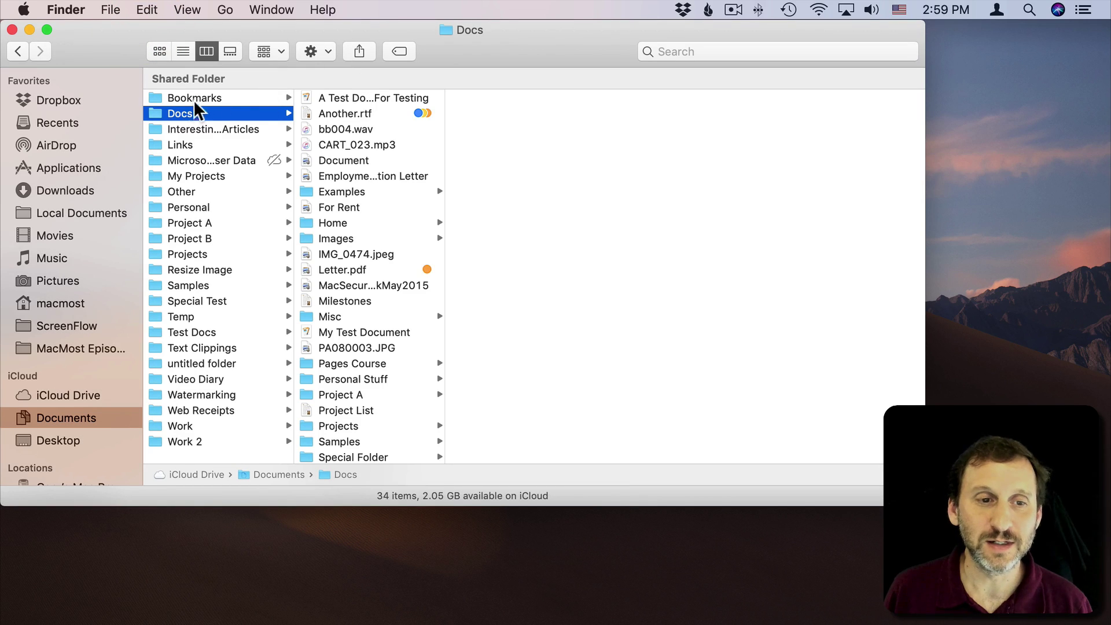
pyautogui.click(110, 9)
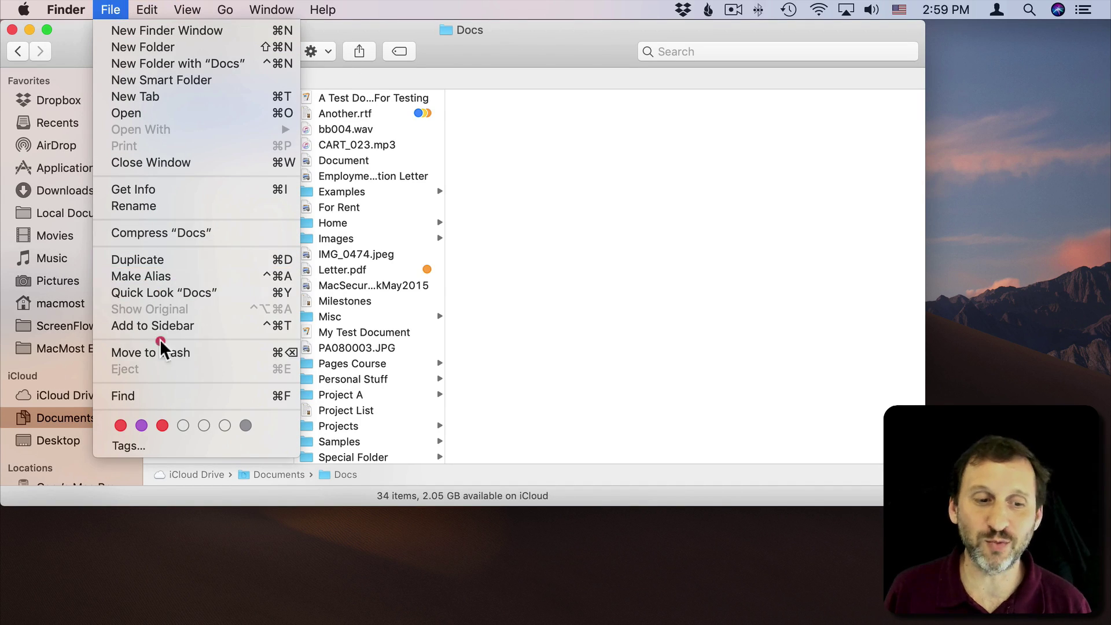
pyautogui.click(363, 312)
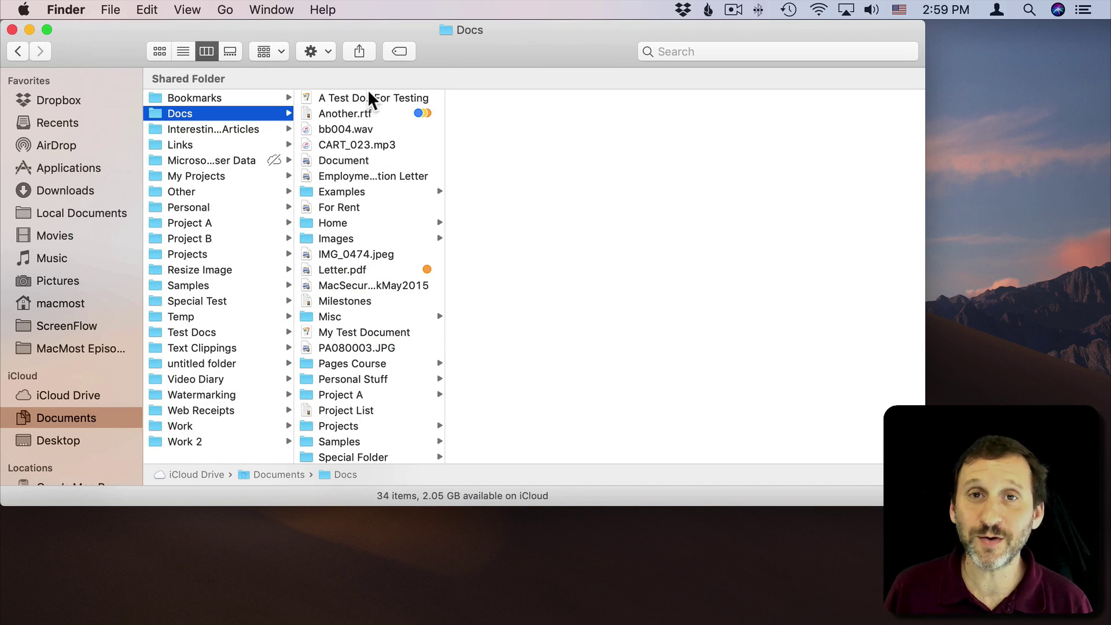
pyautogui.click(332, 100)
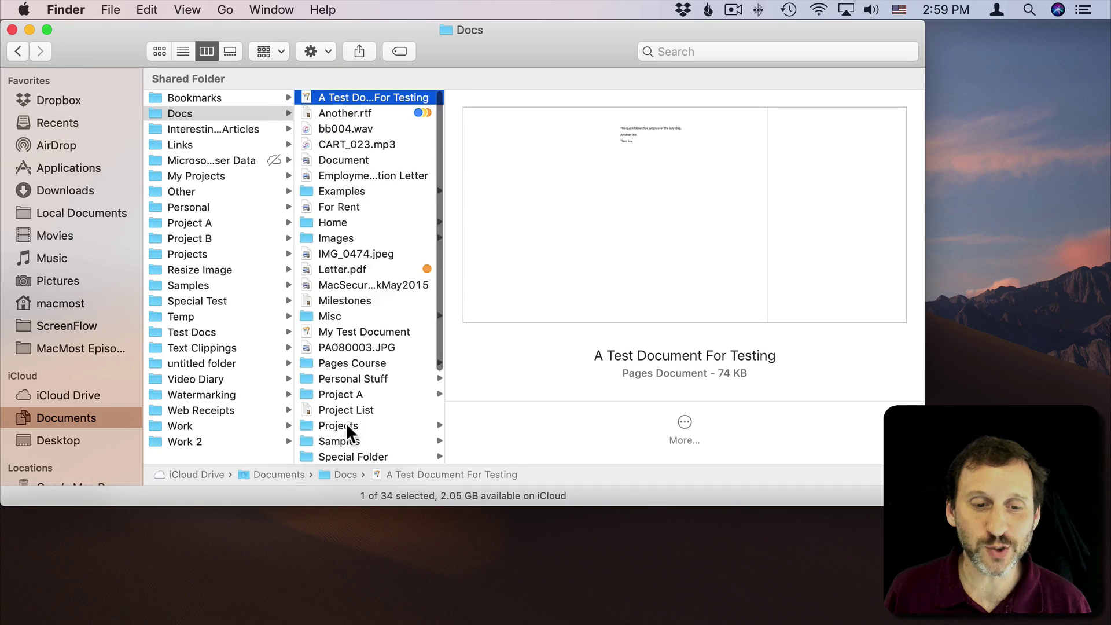
pyautogui.scroll(-5, 346, 422)
pyautogui.keyDown('shift'); pyautogui.click(337, 456); pyautogui.keyUp('shift')
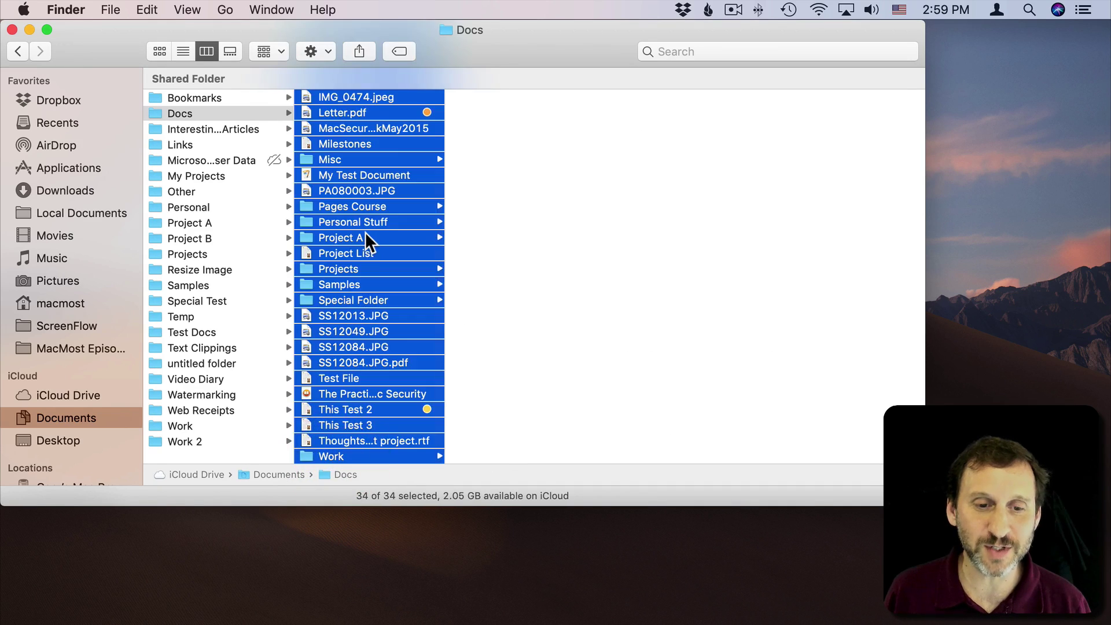
pyautogui.scroll(5, 366, 232)
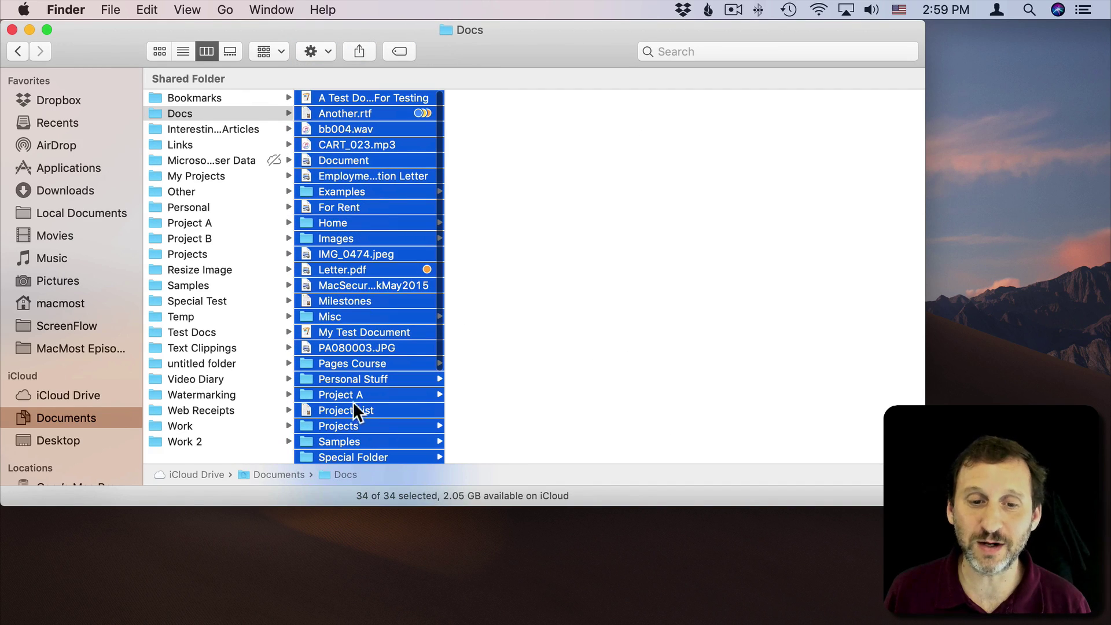
pyautogui.moveTo(498, 622)
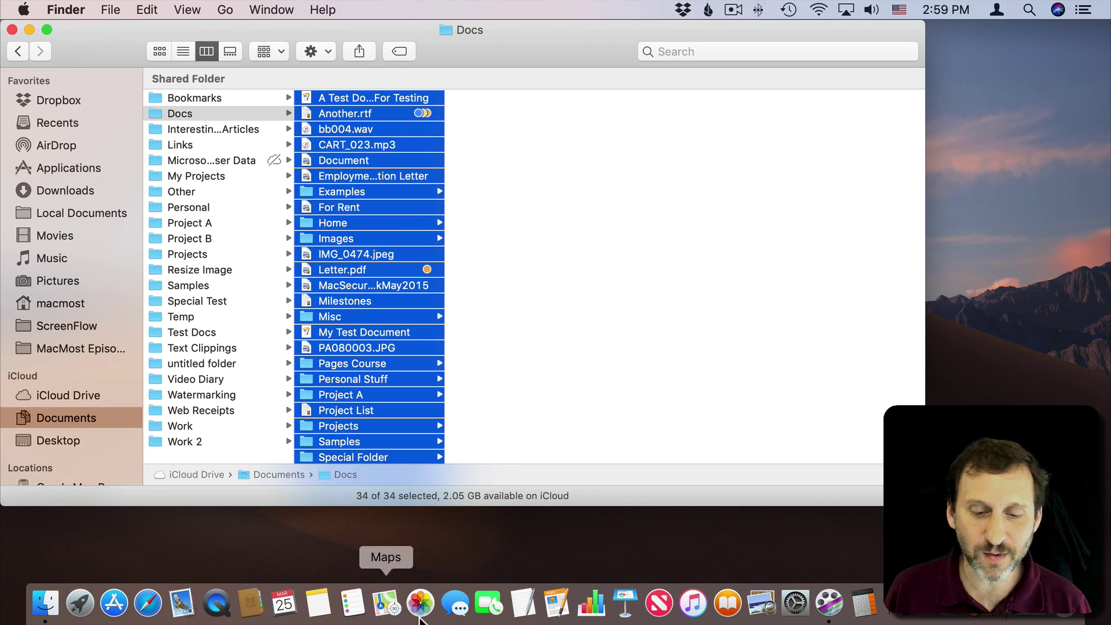
# - Create a new TextEdit document and drop the 34 selected Docs items into it as paths
pyautogui.click(530, 607)
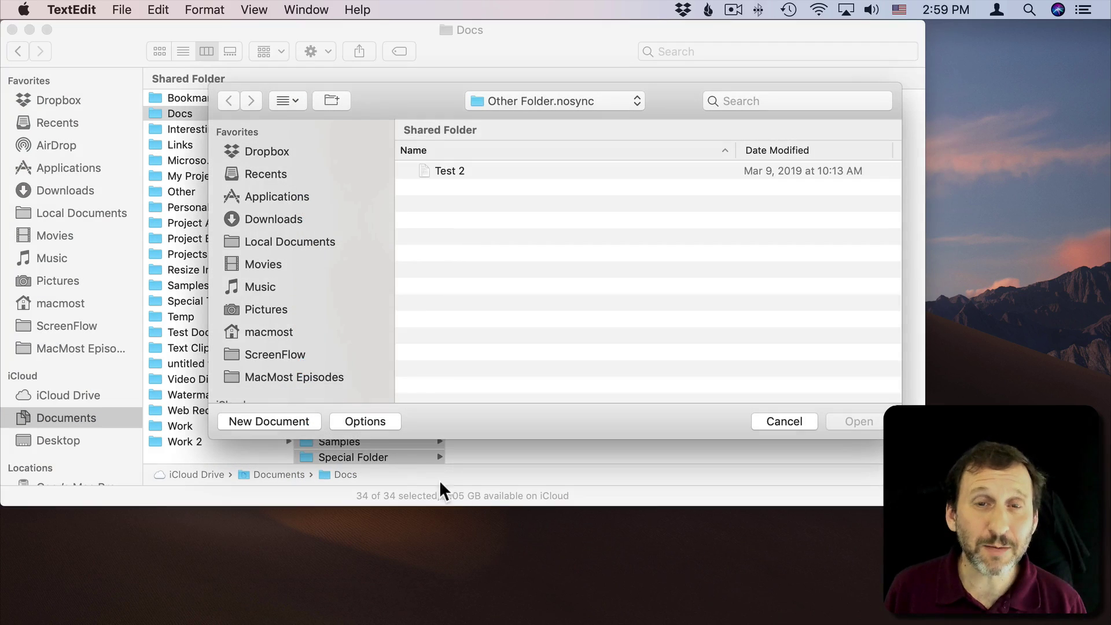
pyautogui.click(283, 419)
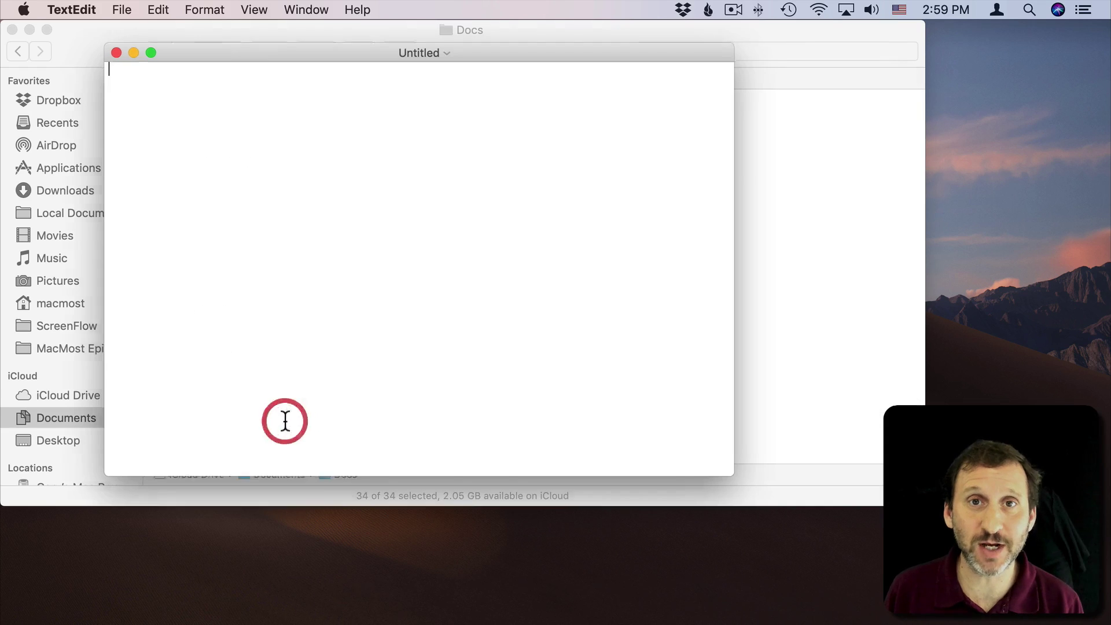
pyautogui.moveTo(261, 58); pyautogui.dragTo(647, 112)
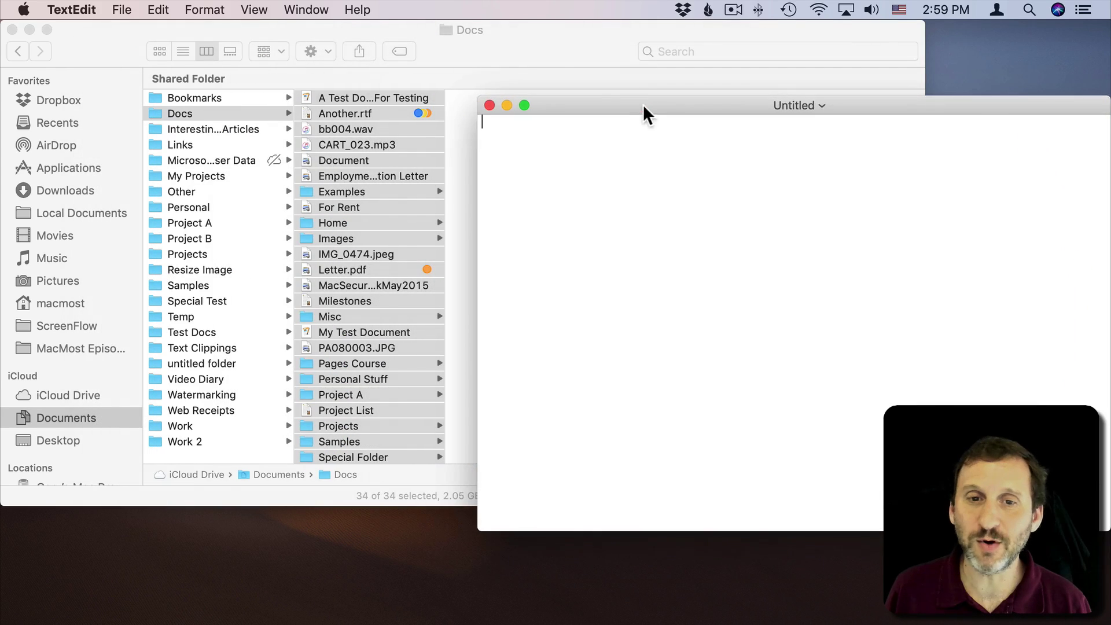
pyautogui.click(491, 49)
pyautogui.moveTo(322, 95); pyautogui.dragTo(974, 176)
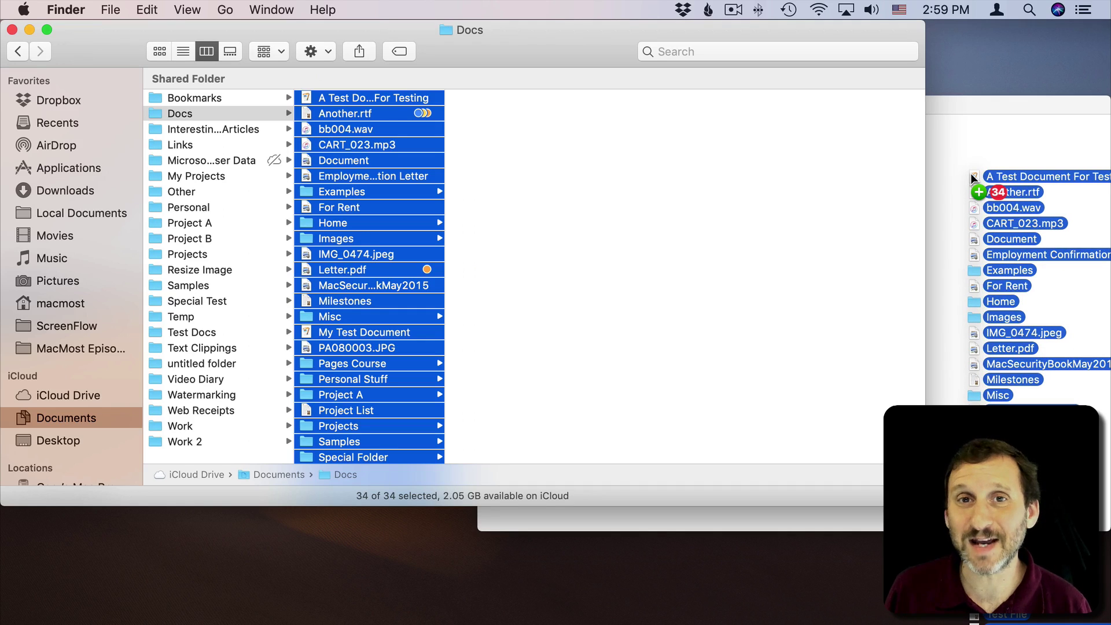
pyautogui.moveTo(974, 177); pyautogui.dragTo(973, 179)
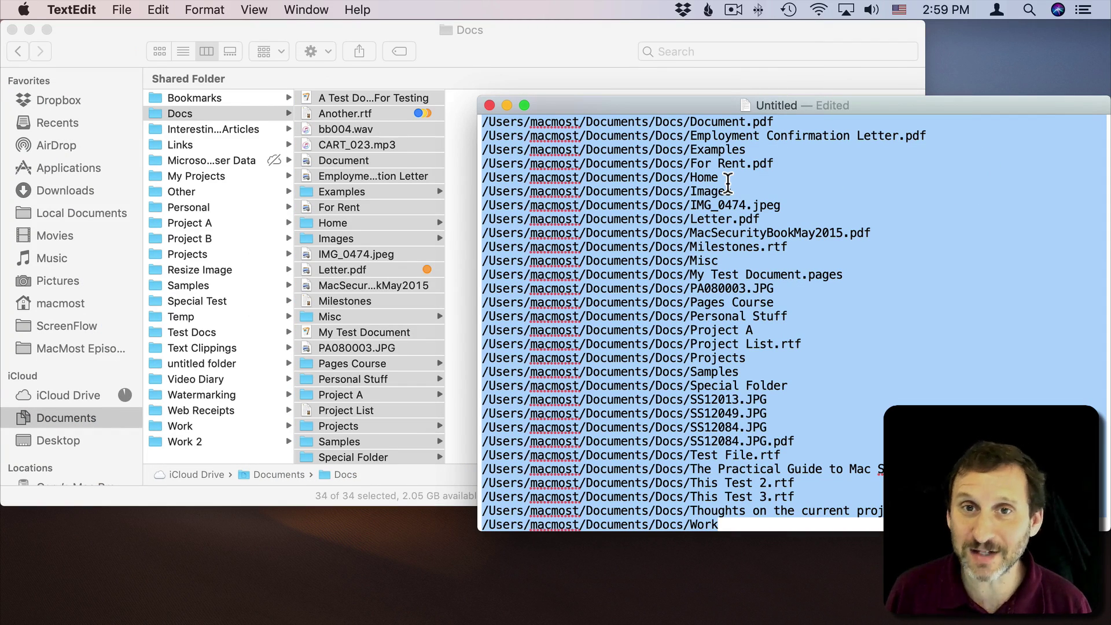
# - Select the folder path prefix on the first line of the path list
pyautogui.click(612, 160)
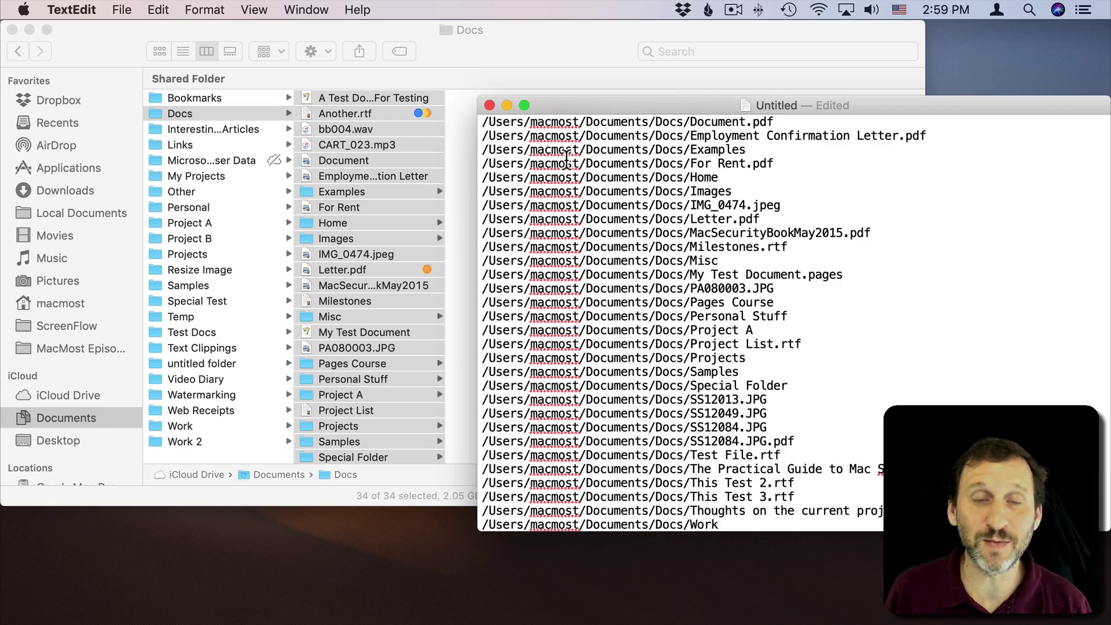
pyautogui.scroll(4, 588, 272)
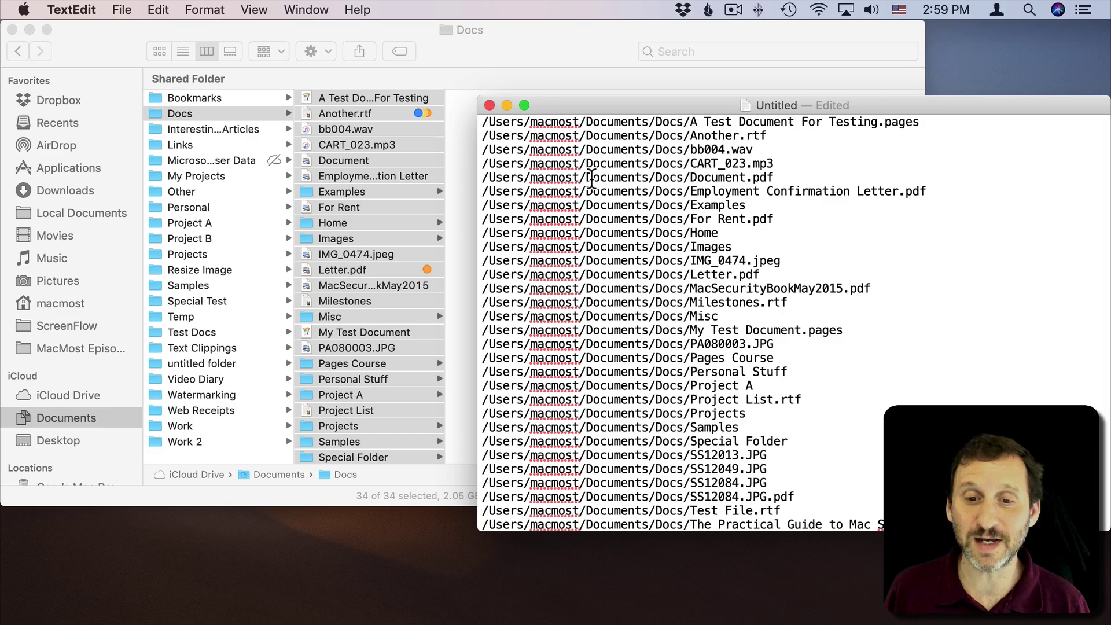
pyautogui.click(590, 179)
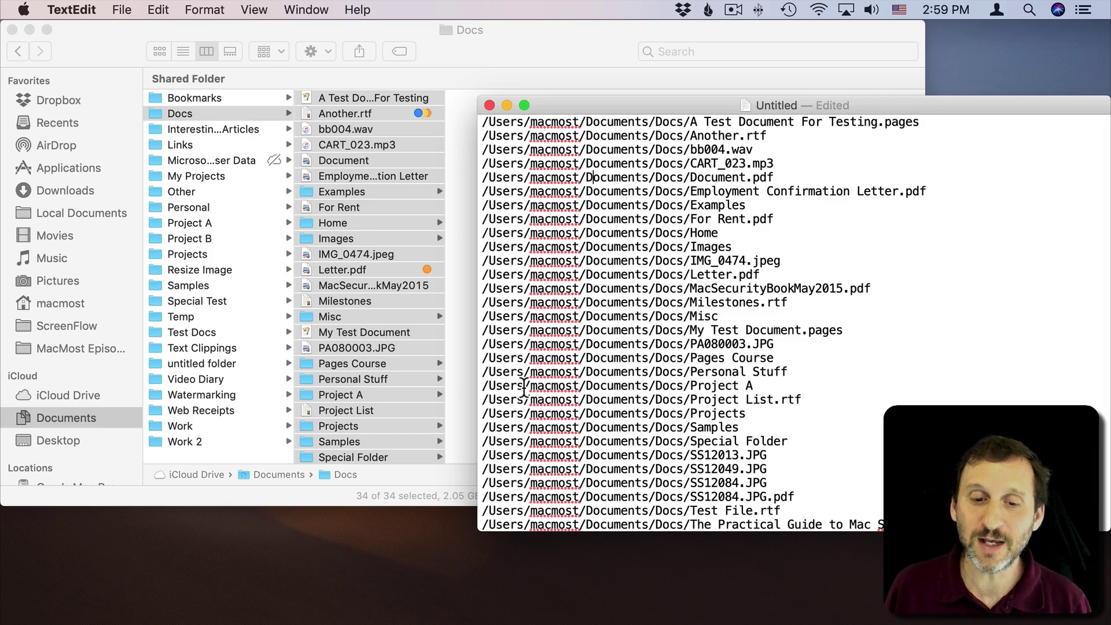
pyautogui.moveTo(691, 121); pyautogui.dragTo(472, 125)
pyautogui.press('super+c')
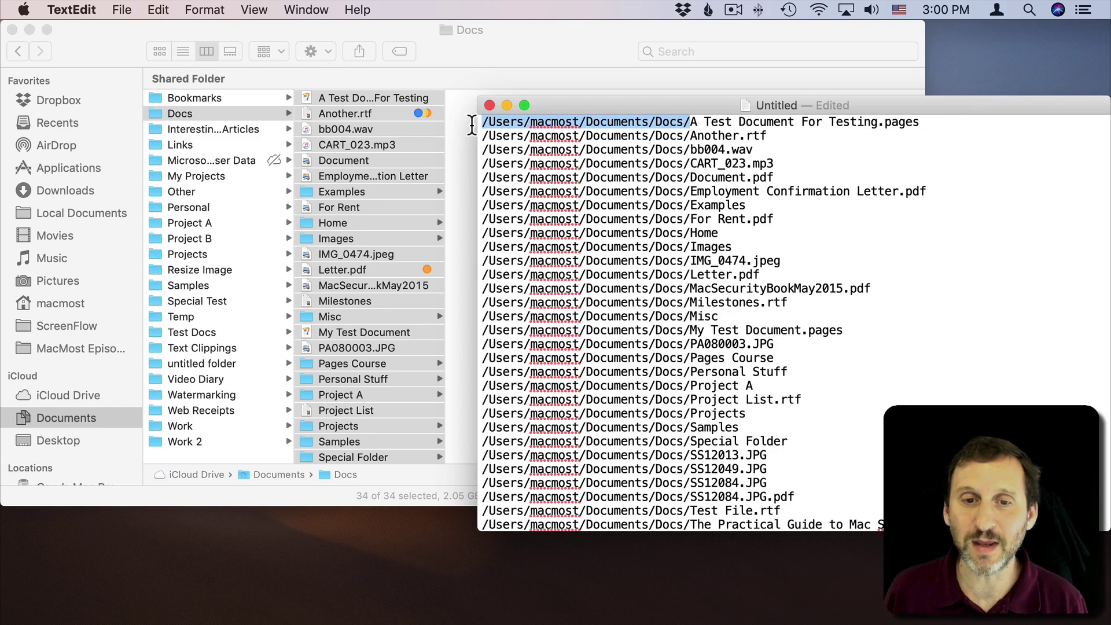
# - Replace the pasted folder path prefix with nothing on every line, leaving bare file names
pyautogui.press('super+f')
pyautogui.press('super+v')
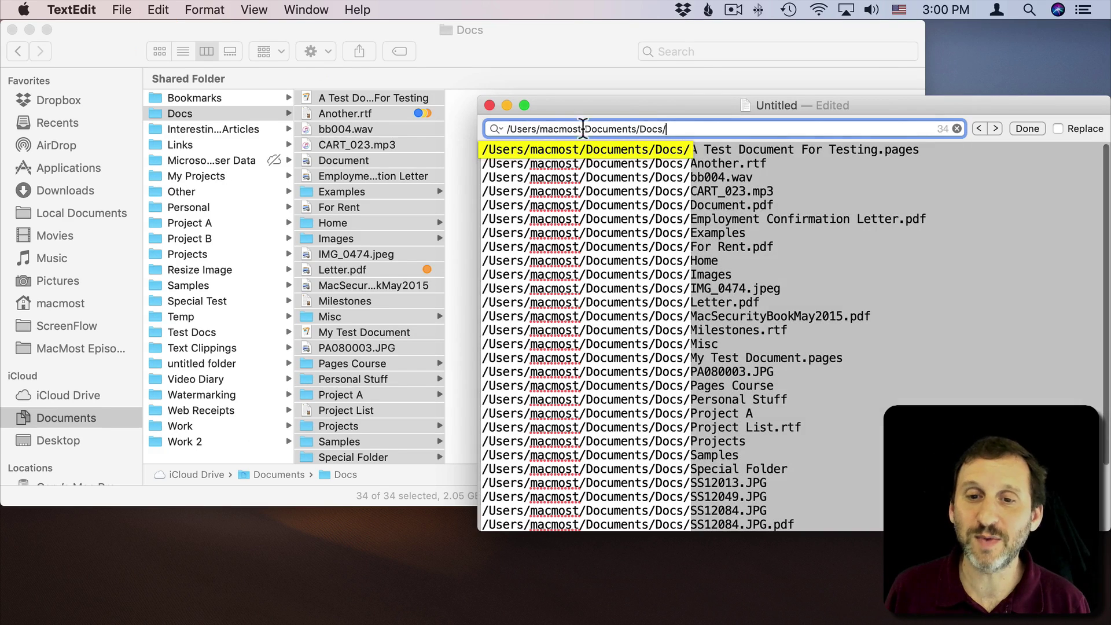
pyautogui.click(1058, 128)
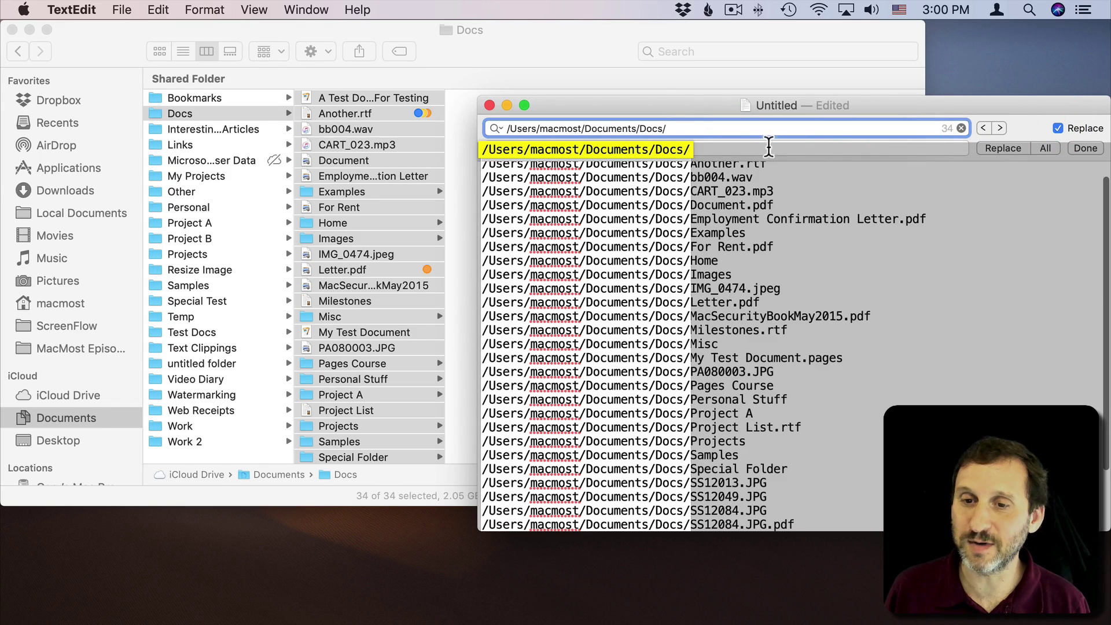
pyautogui.click(765, 148)
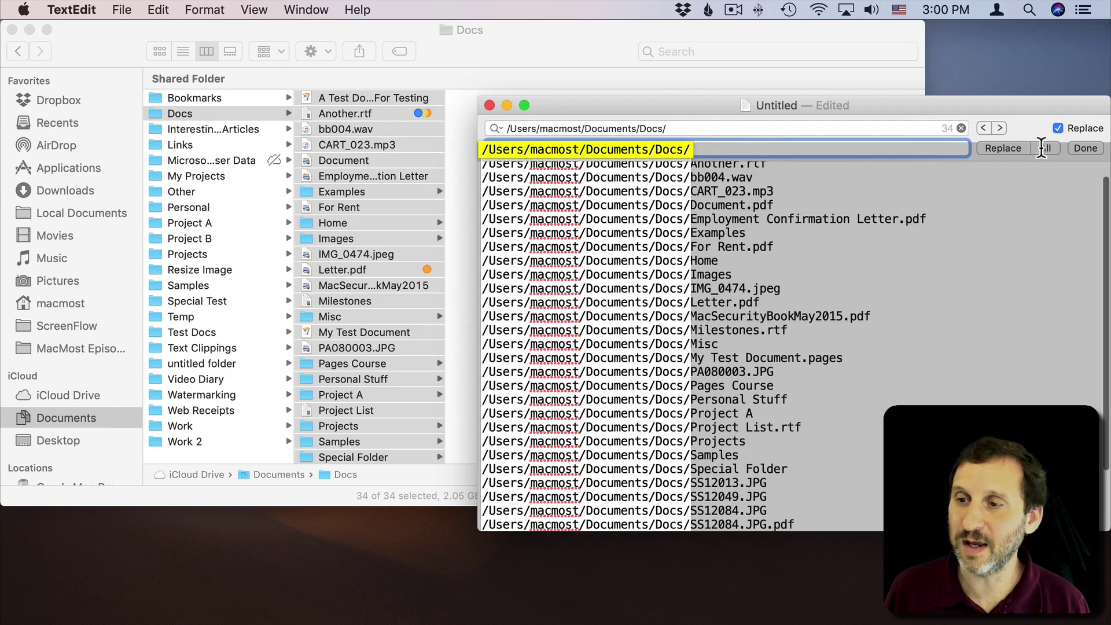
pyautogui.click(1042, 149)
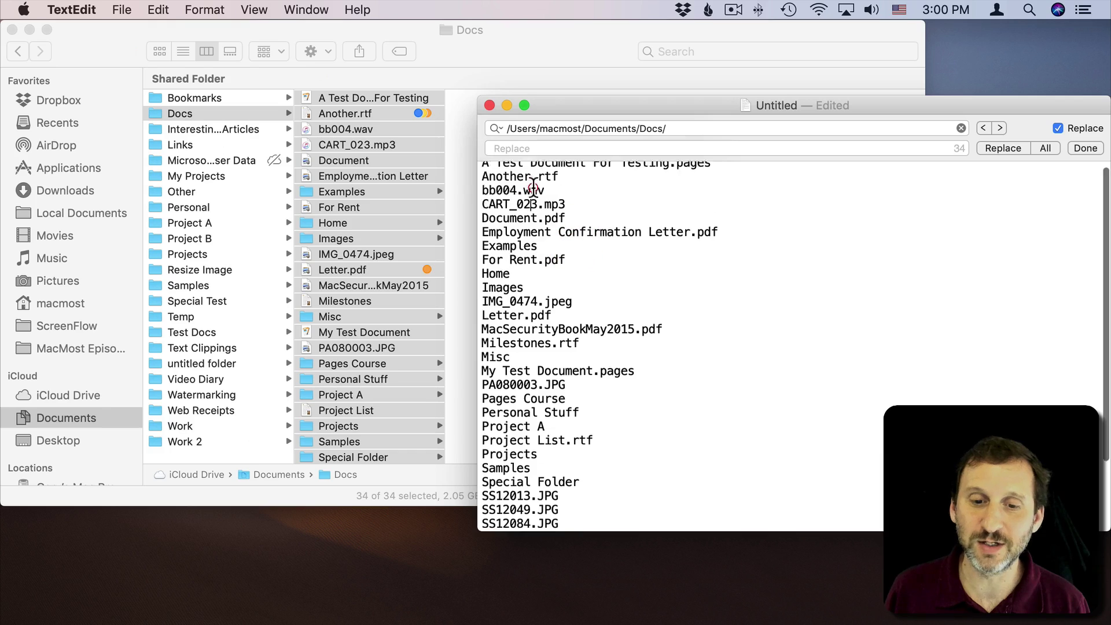
# - Review the bare file names, then delete all text from the document
pyautogui.scroll(1, 533, 185)
pyautogui.scroll(-5, 533, 184)
pyautogui.scroll(5, 533, 182)
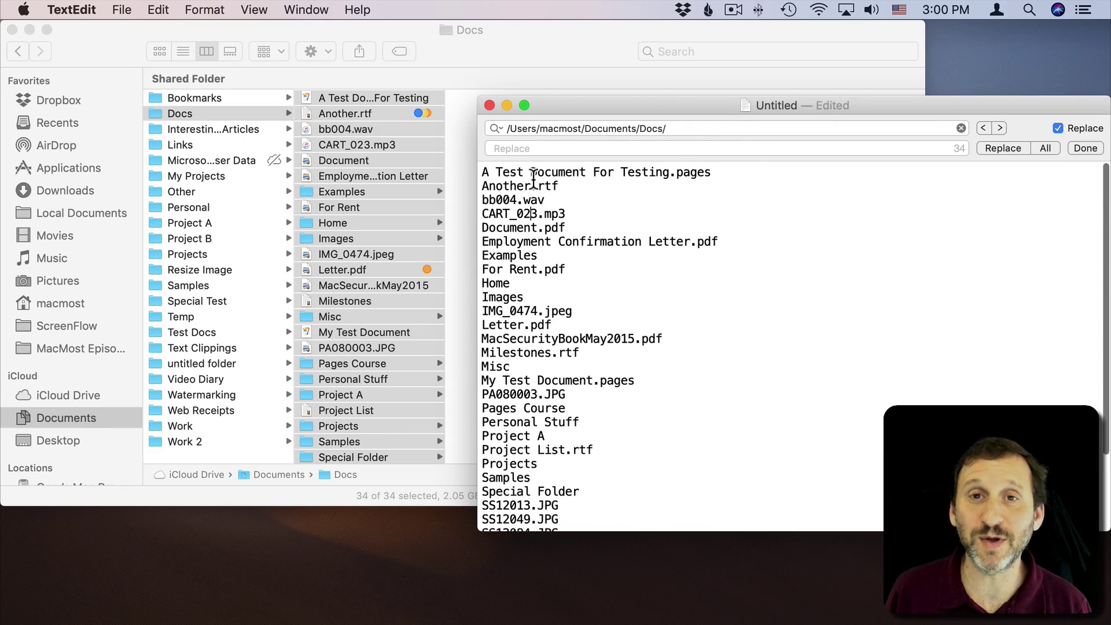
pyautogui.press('super+a')
pyautogui.press('BackSpace')
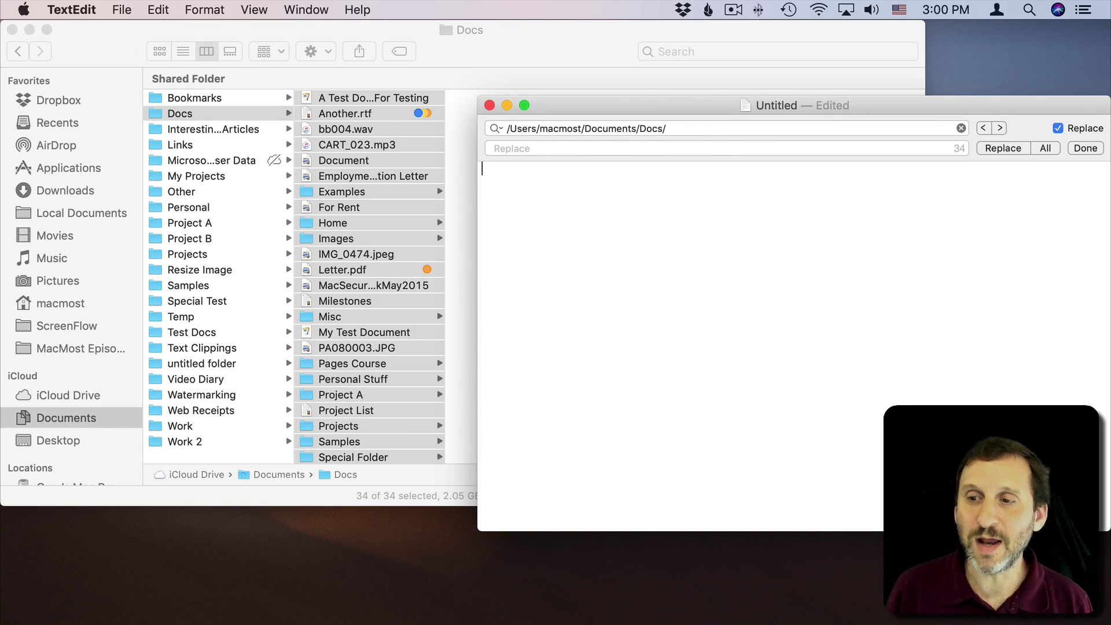
# - Show Docs in List view with Misc, Temp, untitled, Special Folder and Project A expanded
pyautogui.click(1082, 148)
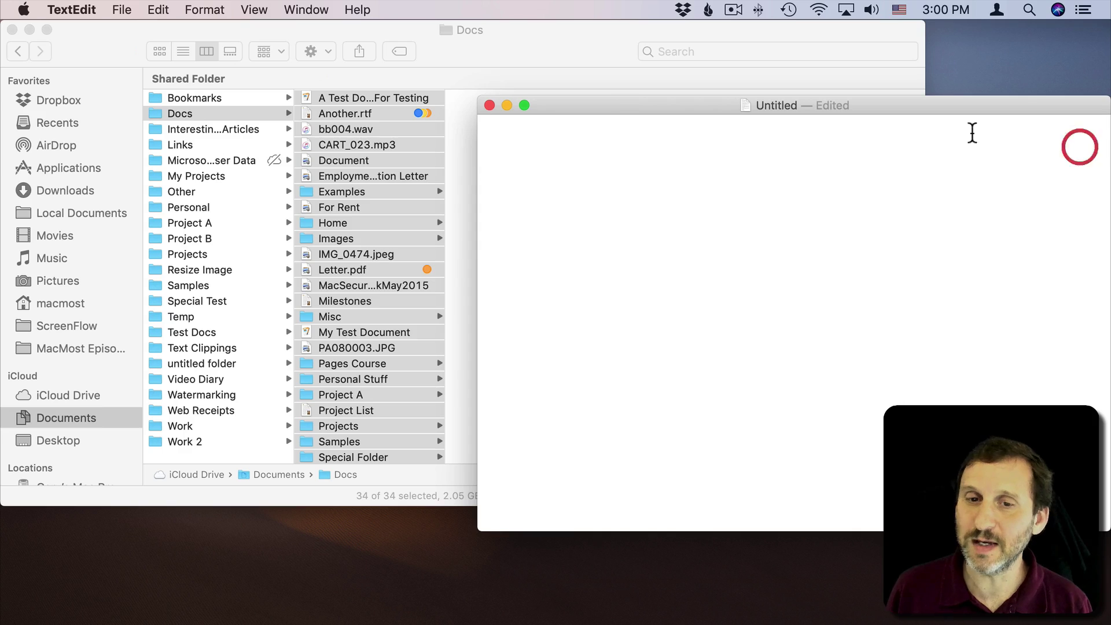
pyautogui.click(455, 59)
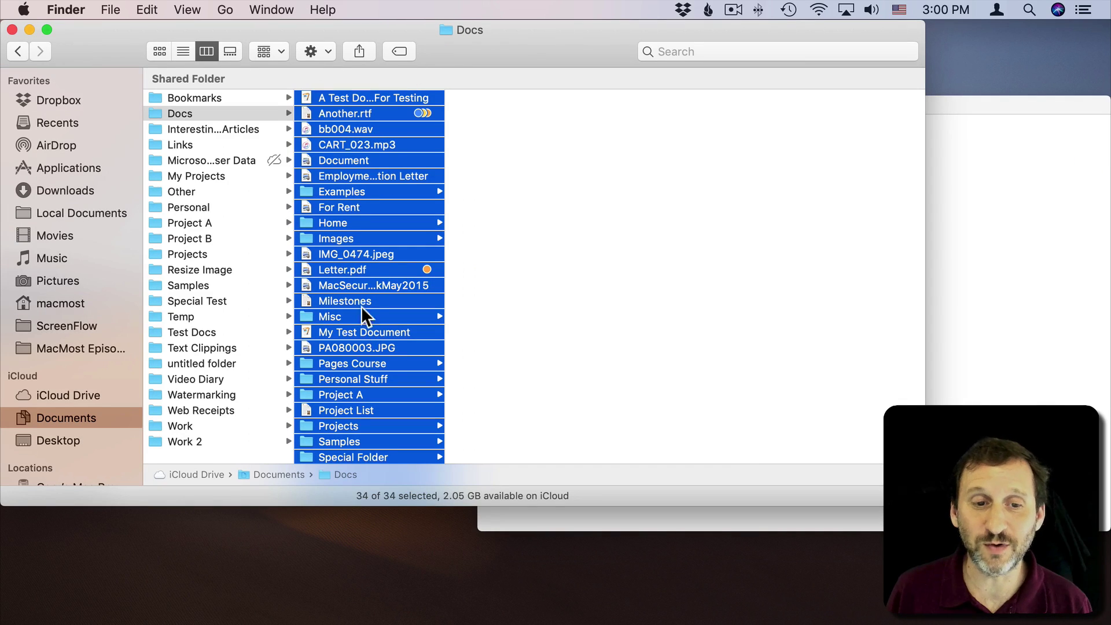
pyautogui.click(183, 51)
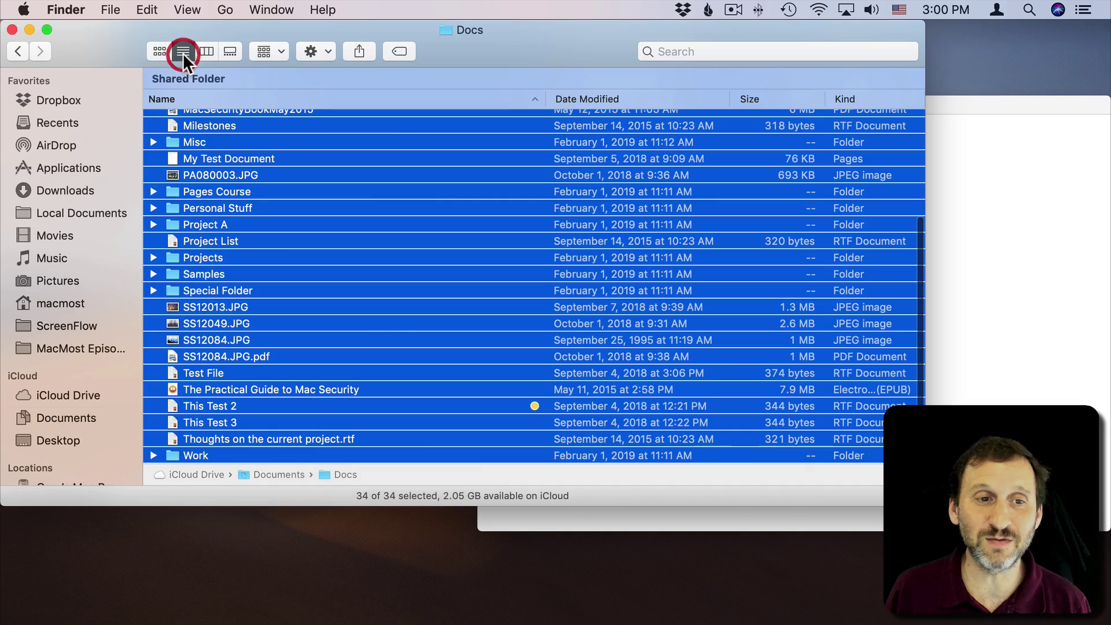
pyautogui.click(154, 142)
pyautogui.click(171, 307)
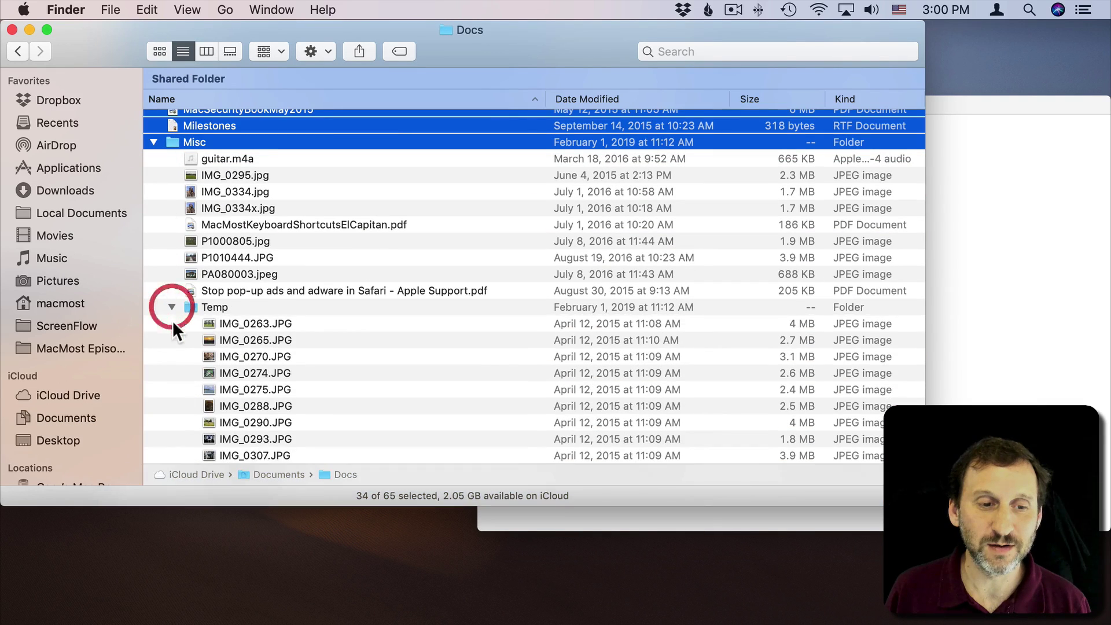
pyautogui.scroll(-5, 179, 399)
pyautogui.click(171, 394)
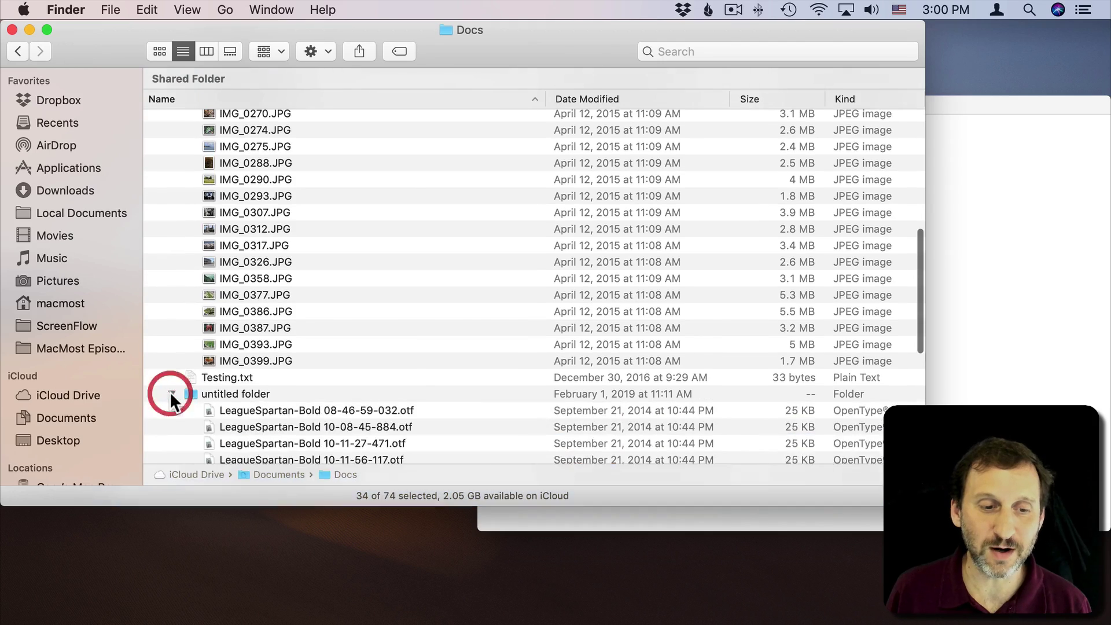
pyautogui.scroll(-5, 170, 393)
pyautogui.click(154, 317)
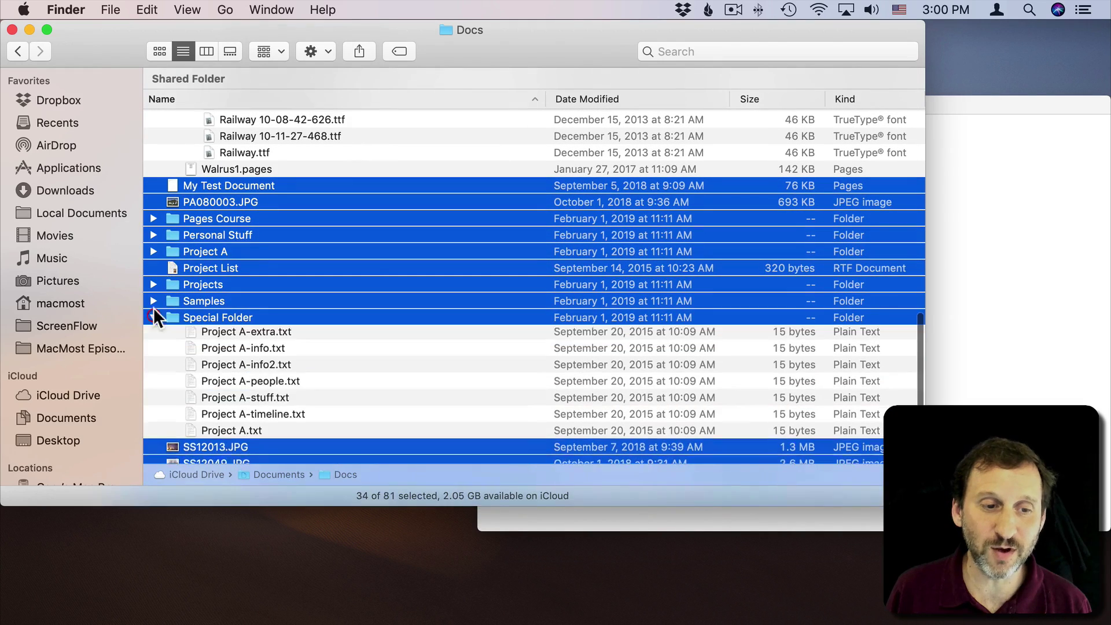
pyautogui.click(154, 251)
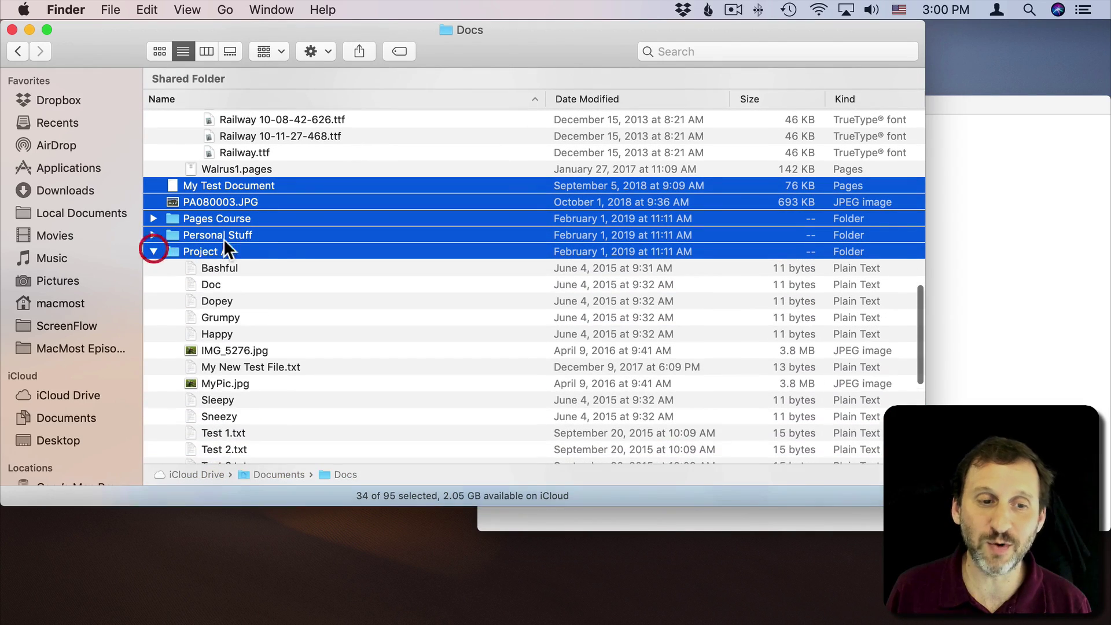
pyautogui.click(220, 285)
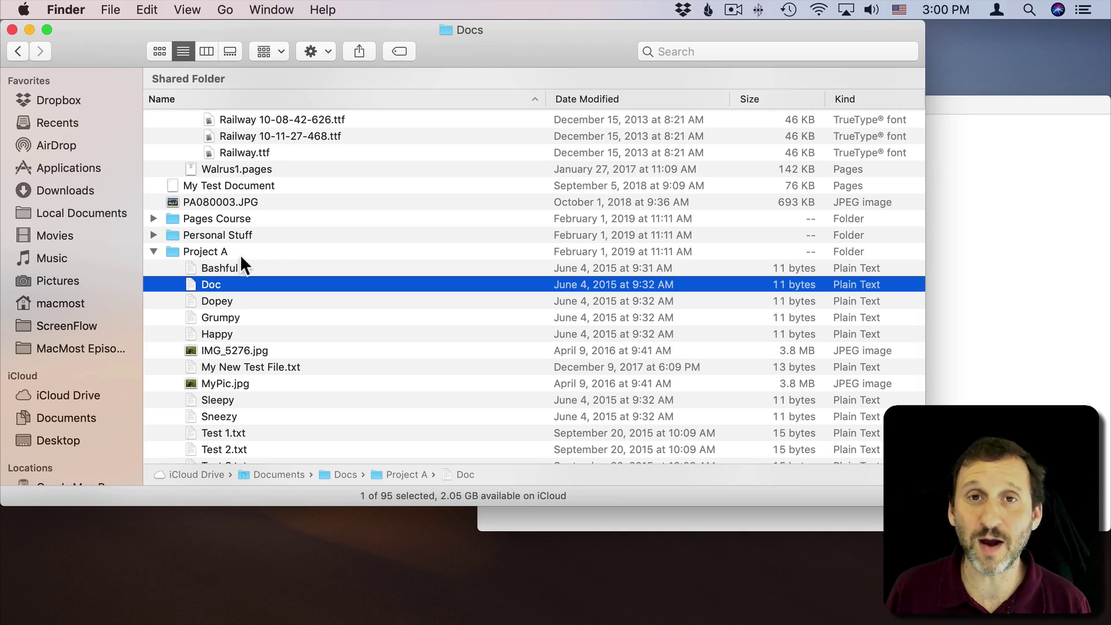
# - Select all 95 listed items and drop them into the TextEdit document
pyautogui.press('super+a')
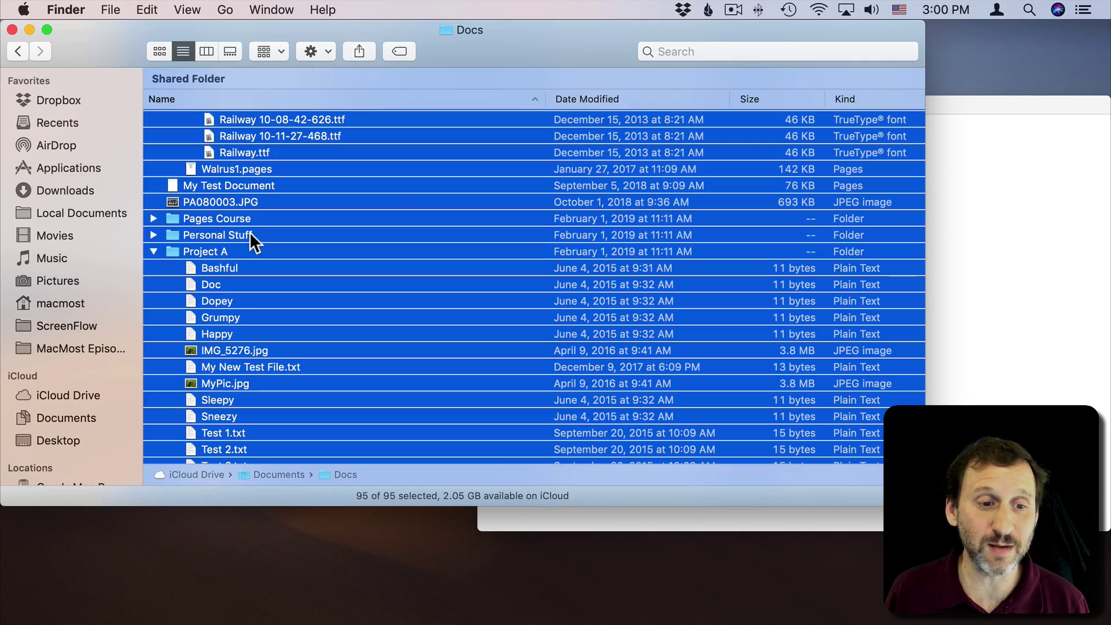
pyautogui.scroll(5, 226, 191)
pyautogui.scroll(5, 226, 191)
pyautogui.scroll(5, 226, 191)
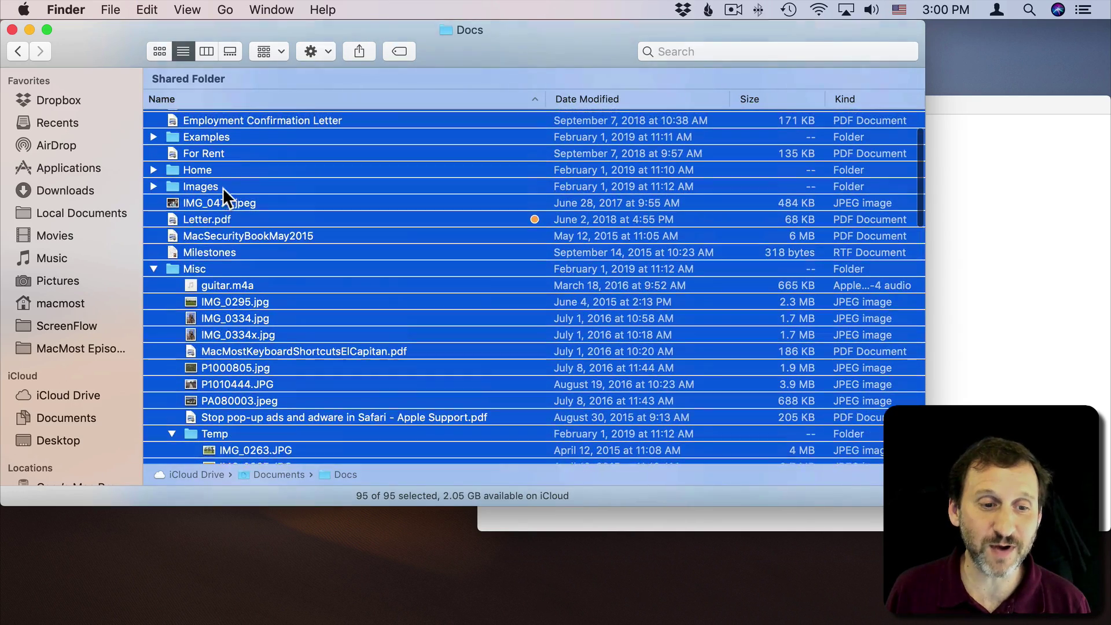
pyautogui.scroll(3, 207, 203)
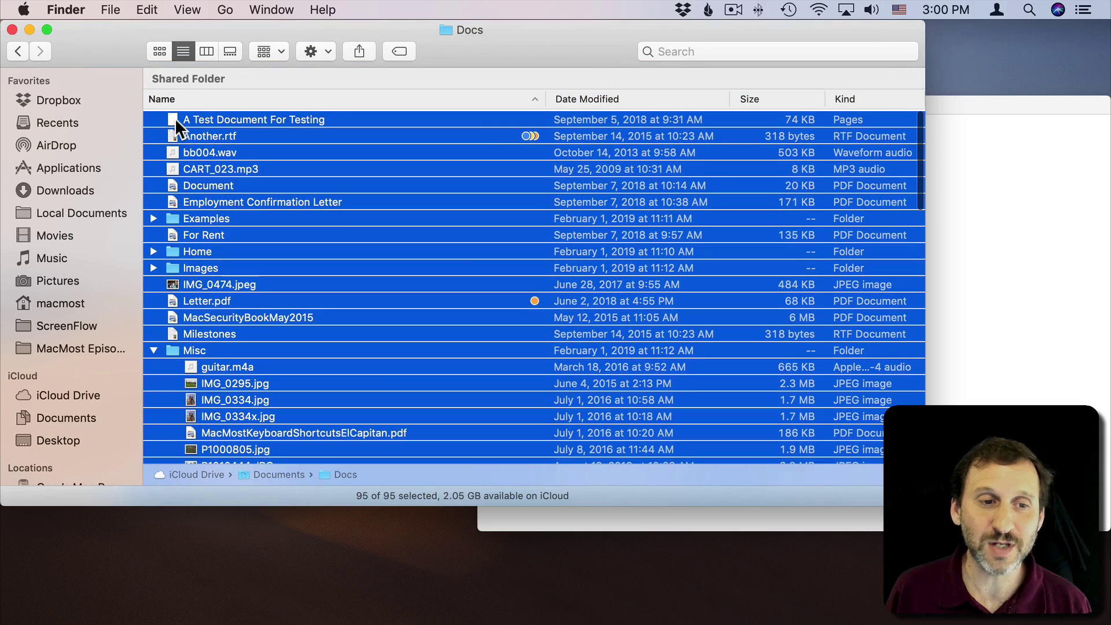
pyautogui.moveTo(877, 170); pyautogui.dragTo(970, 177)
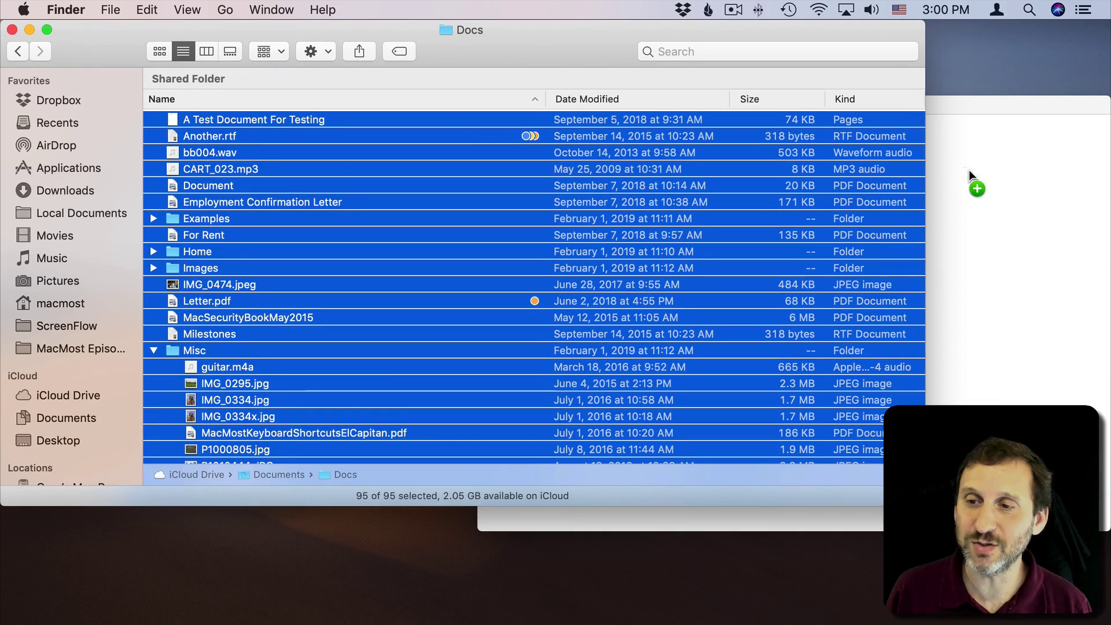
# - Inspect the 95 pasted paths, highlighting a Special Folder path segment, and scroll to the top
pyautogui.click(964, 109)
pyautogui.click(758, 189)
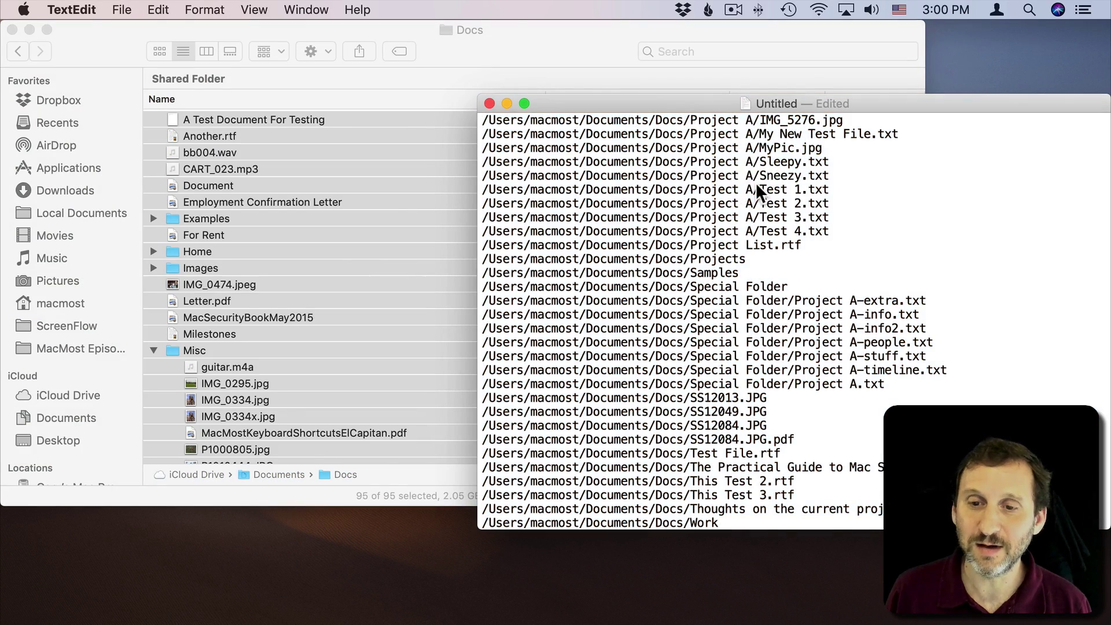
pyautogui.moveTo(795, 300); pyautogui.dragTo(687, 300)
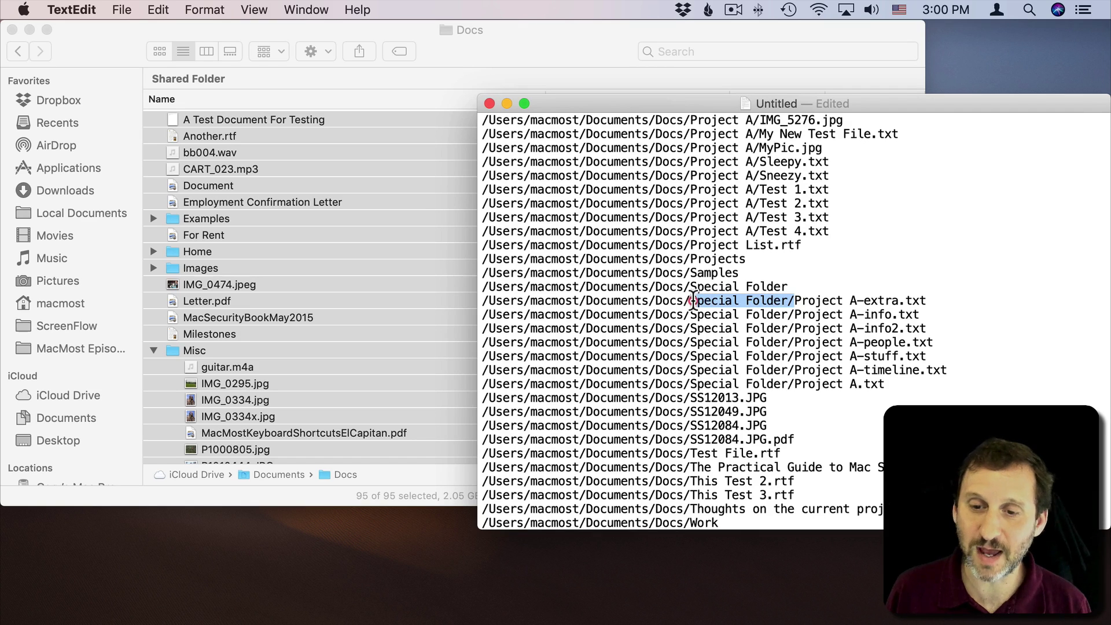
pyautogui.scroll(15, 678, 336)
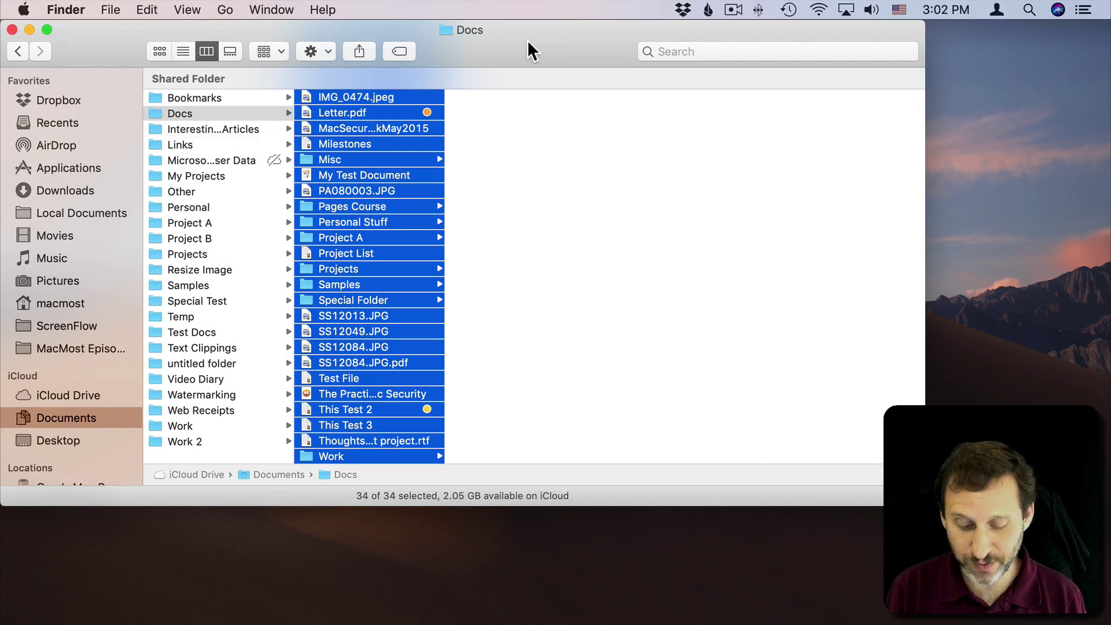
# - Launch Terminal via Spotlight and cd into the Docs folder by dragging it in
pyautogui.press('super+space')
pyautogui.write('term')
pyautogui.press('Return')
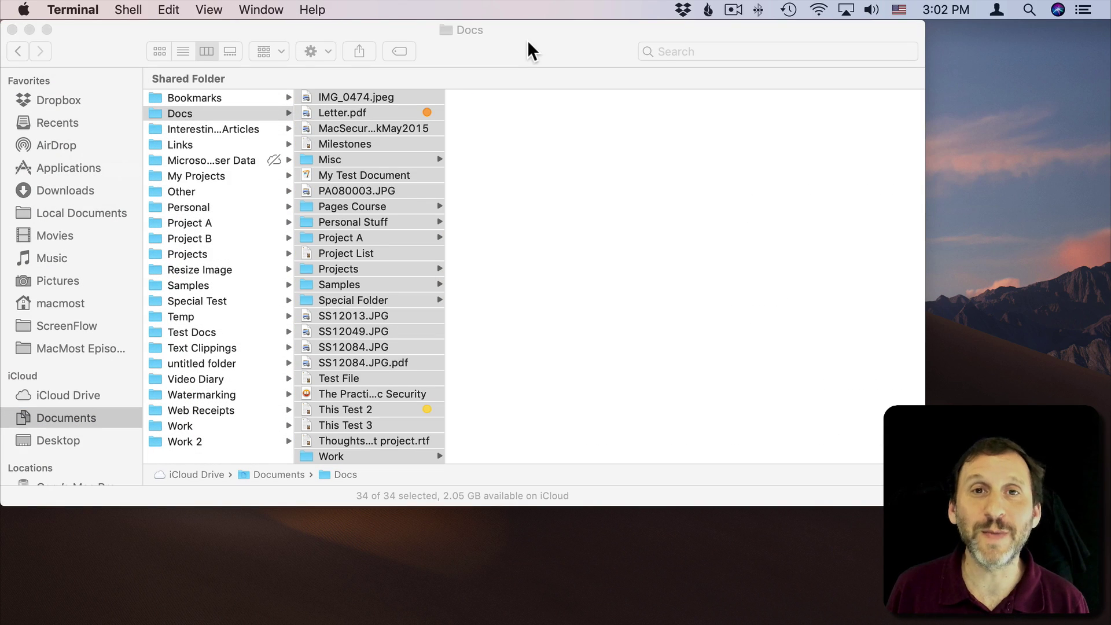
pyautogui.moveTo(633, 30)
pyautogui.mouseDown()
pyautogui.moveTo(425, 64)
pyautogui.moveTo(595, 160)
pyautogui.mouseUp()
pyautogui.write('cd')
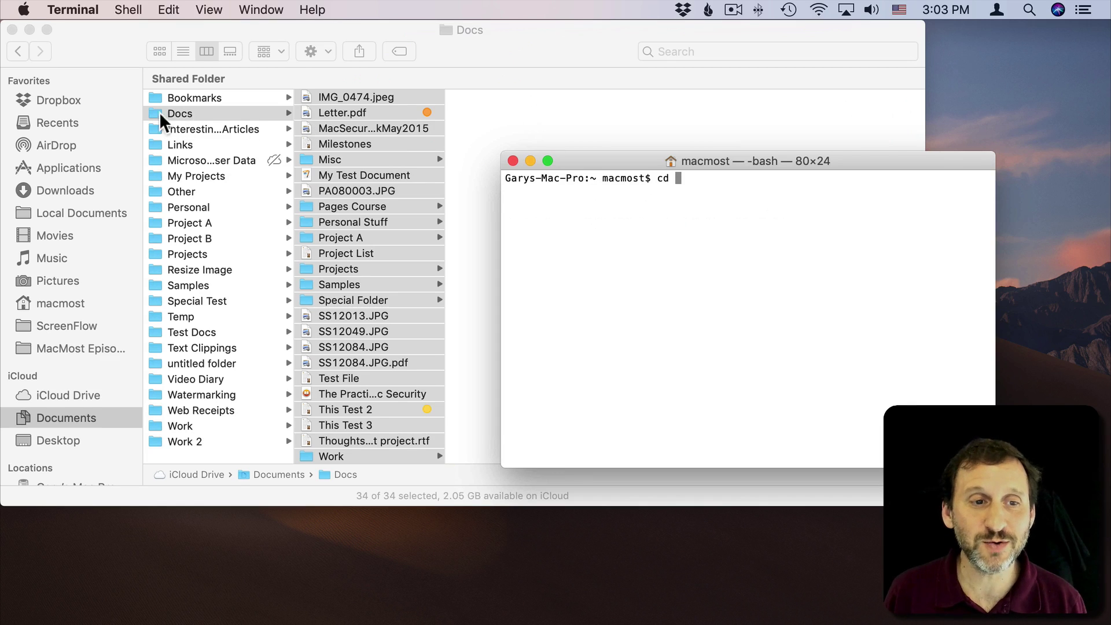
pyautogui.moveTo(158, 114); pyautogui.dragTo(719, 203)
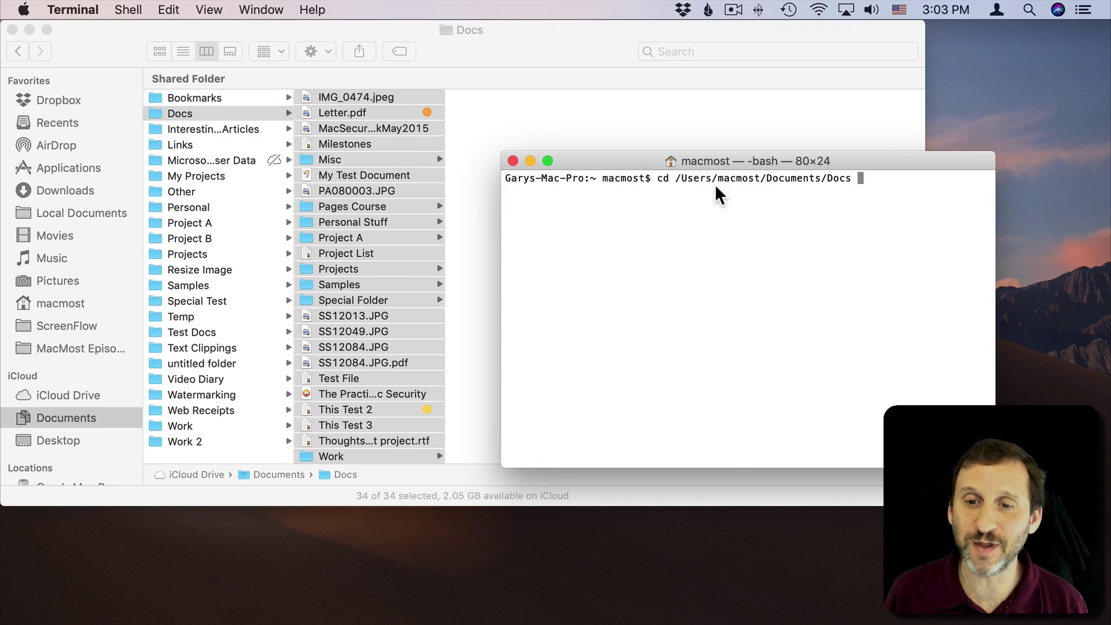
pyautogui.click(860, 178)
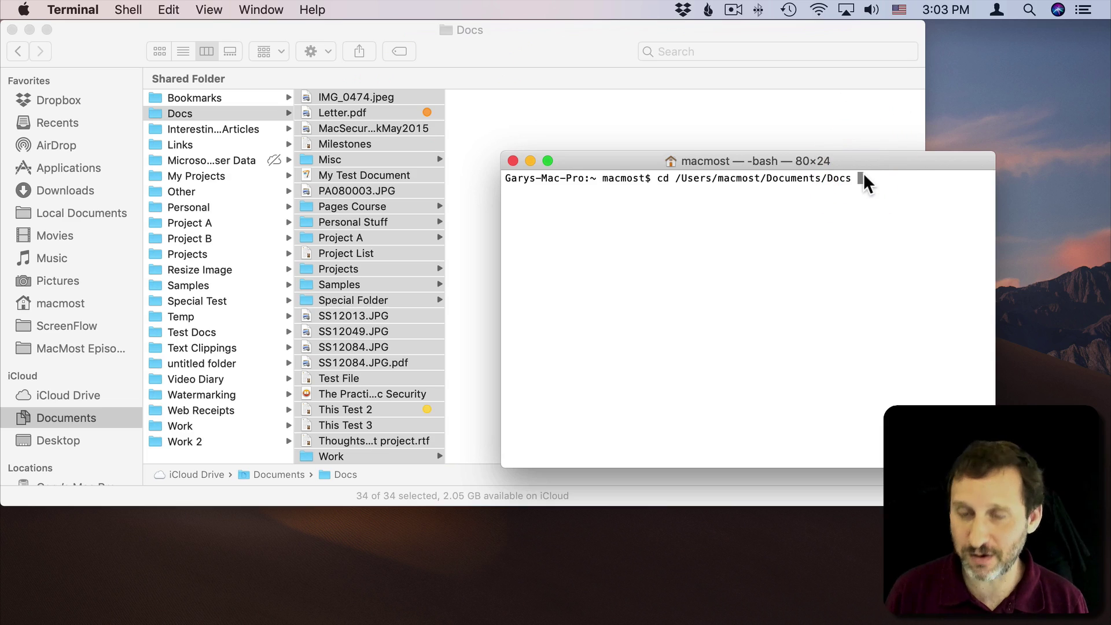
pyautogui.press('Return')
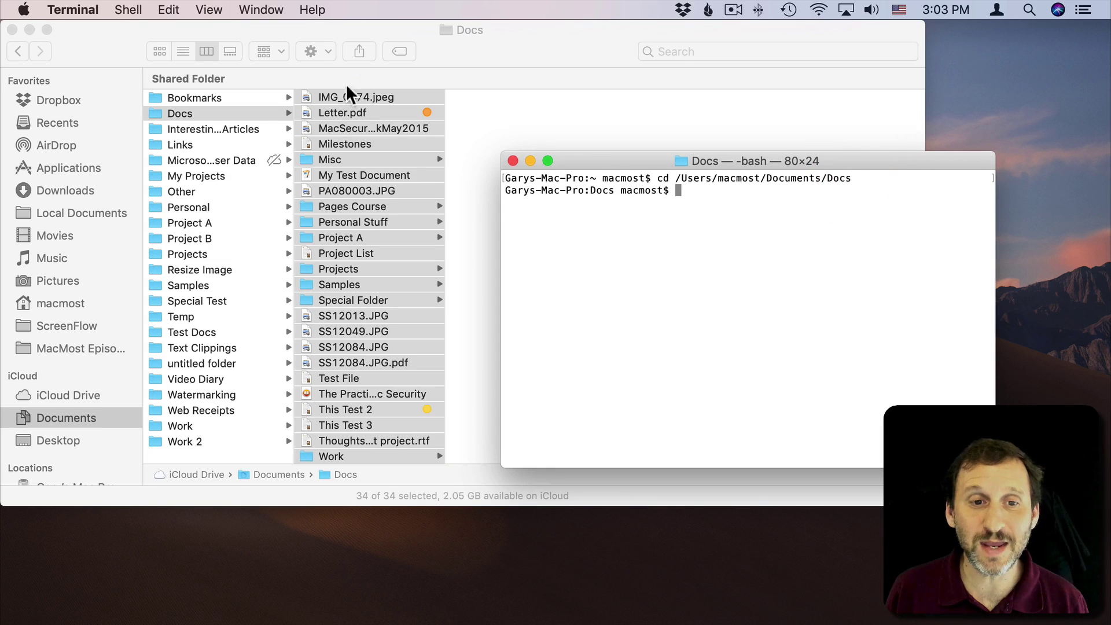
# - Run ls in Docs, select the listed names, and cancel the Print sheet
pyautogui.write('ls')
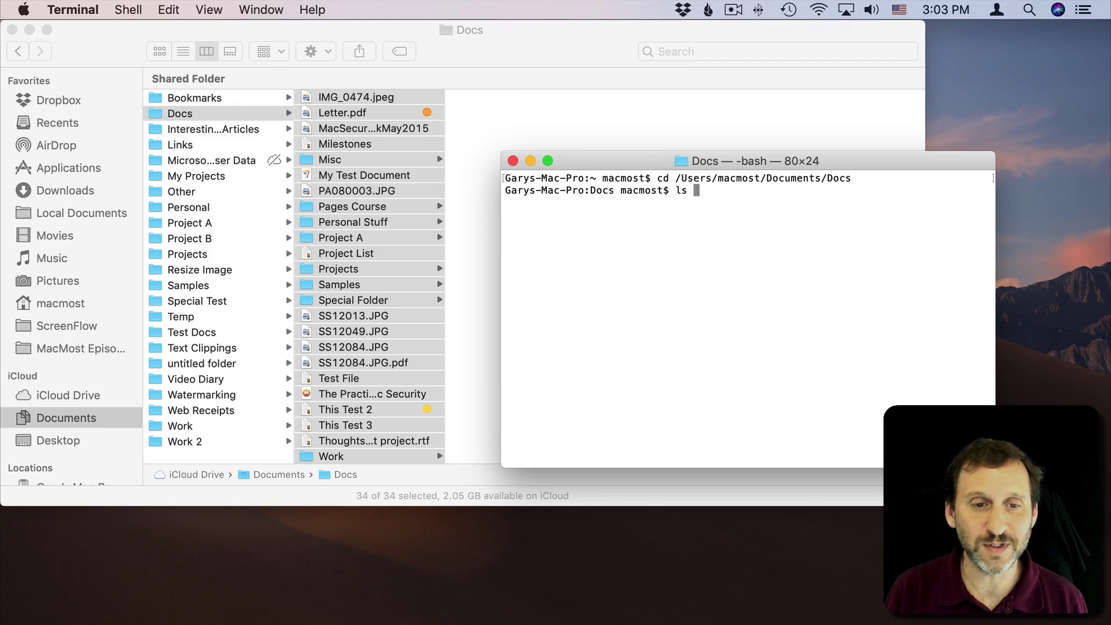
pyautogui.press('Return')
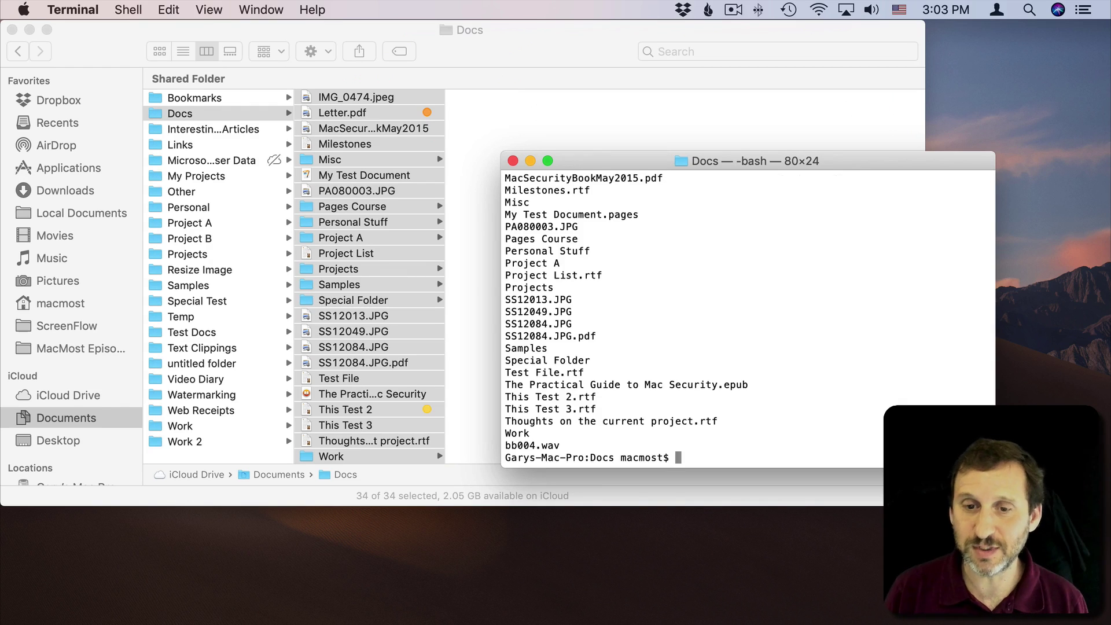
pyautogui.scroll(5, 544, 368)
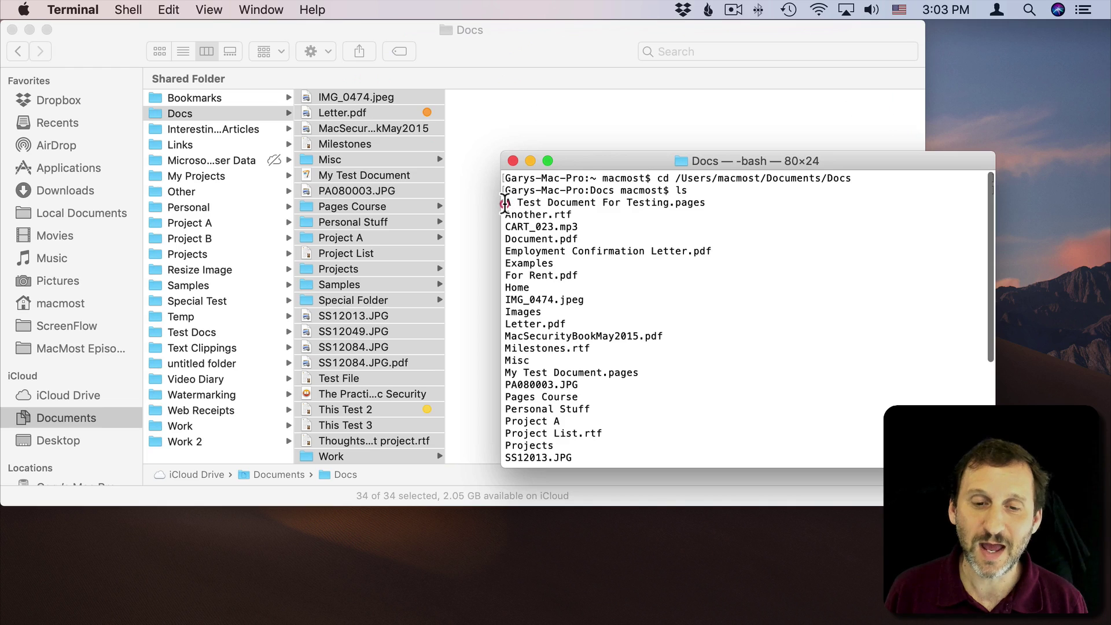
pyautogui.moveTo(506, 202)
pyautogui.mouseDown()
pyautogui.moveTo(587, 460)
pyautogui.moveTo(590, 527)
pyautogui.mouseUp()
pyautogui.click(616, 419)
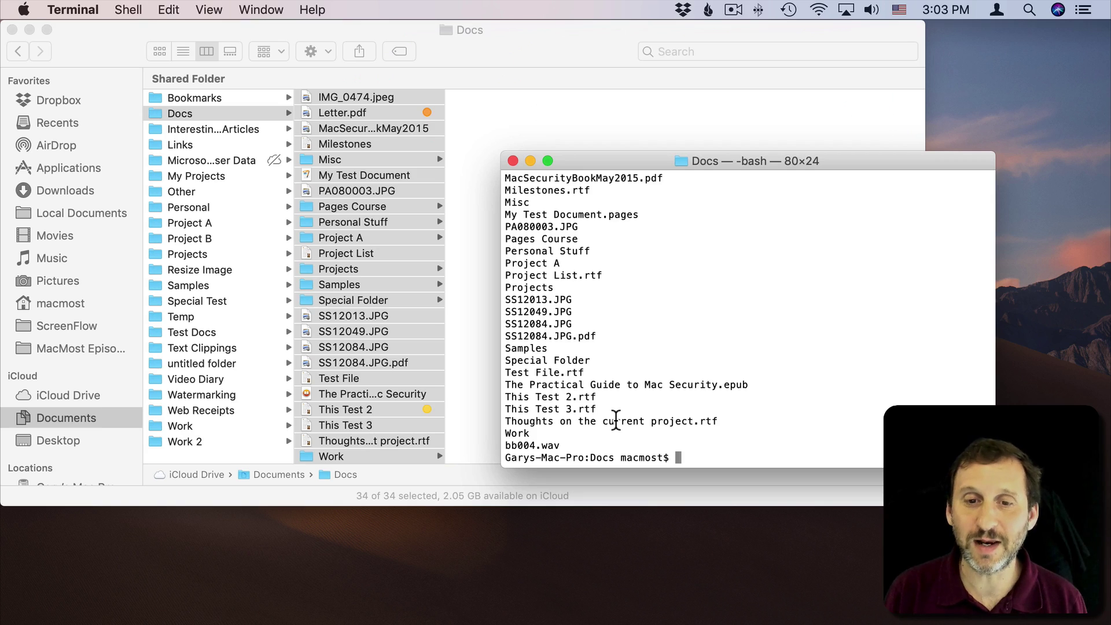
pyautogui.press('super+p')
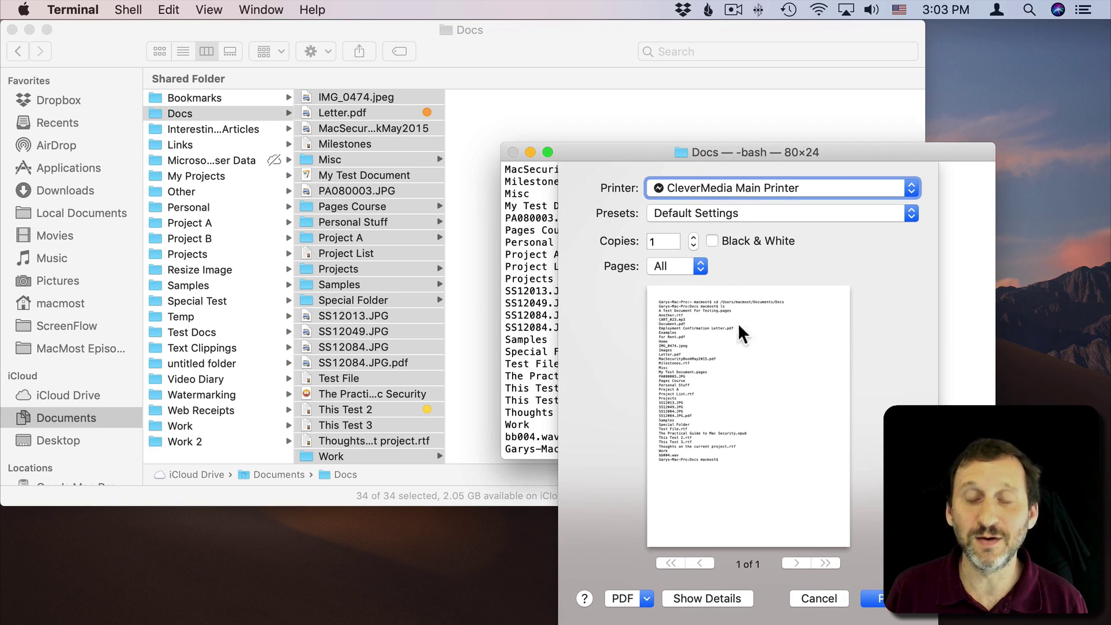
pyautogui.click(814, 599)
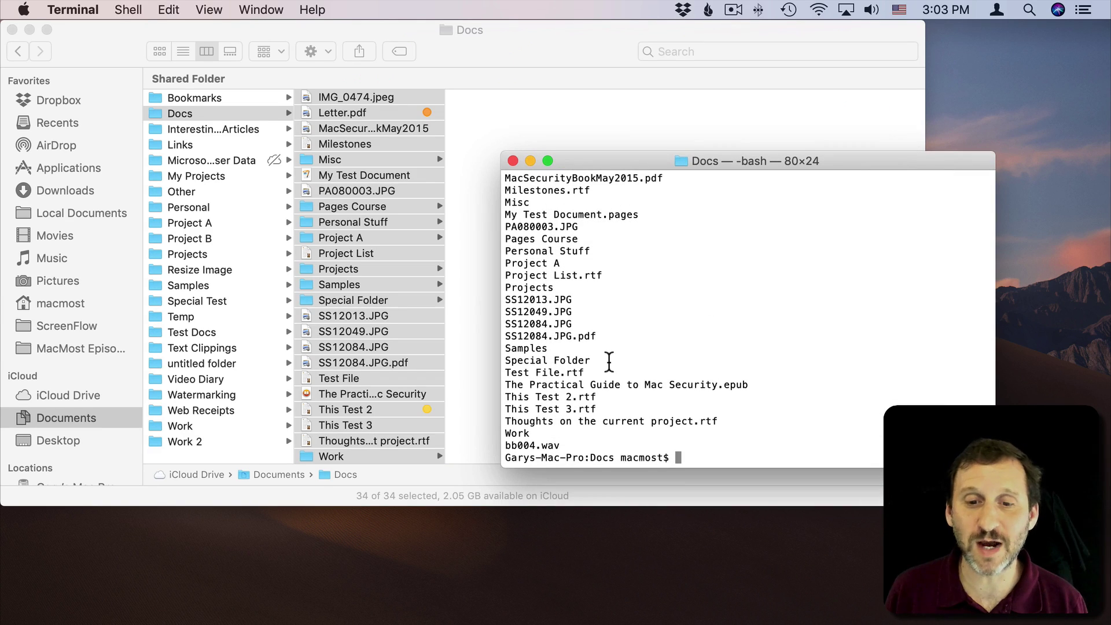
# - Clear the window, run ls -l, and move and enlarge the Terminal window
pyautogui.press('super+k')
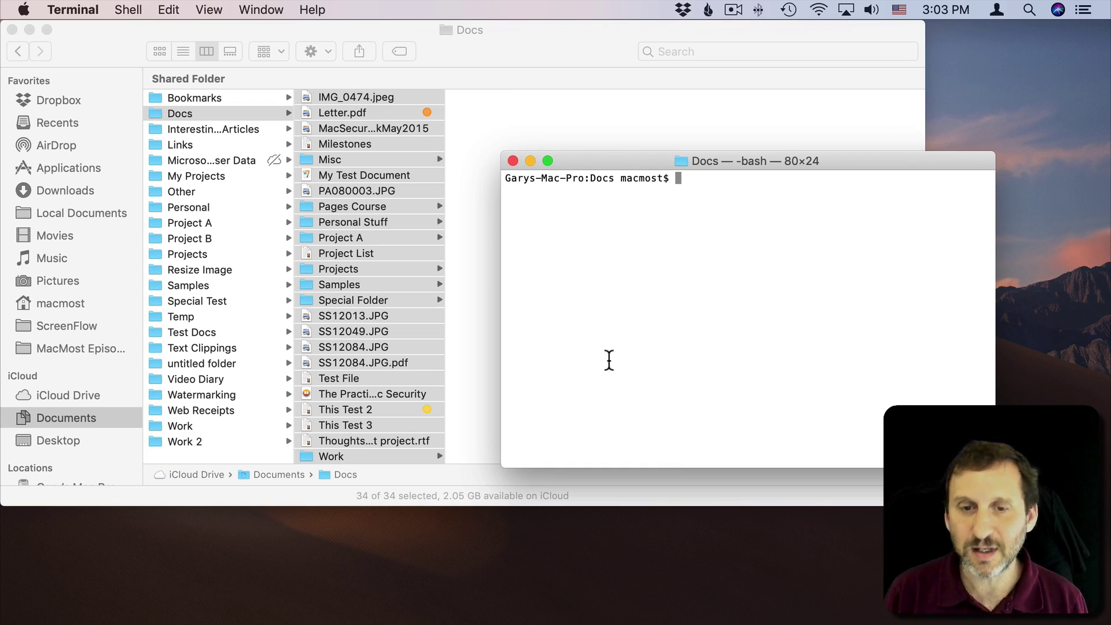
pyautogui.write('ls')
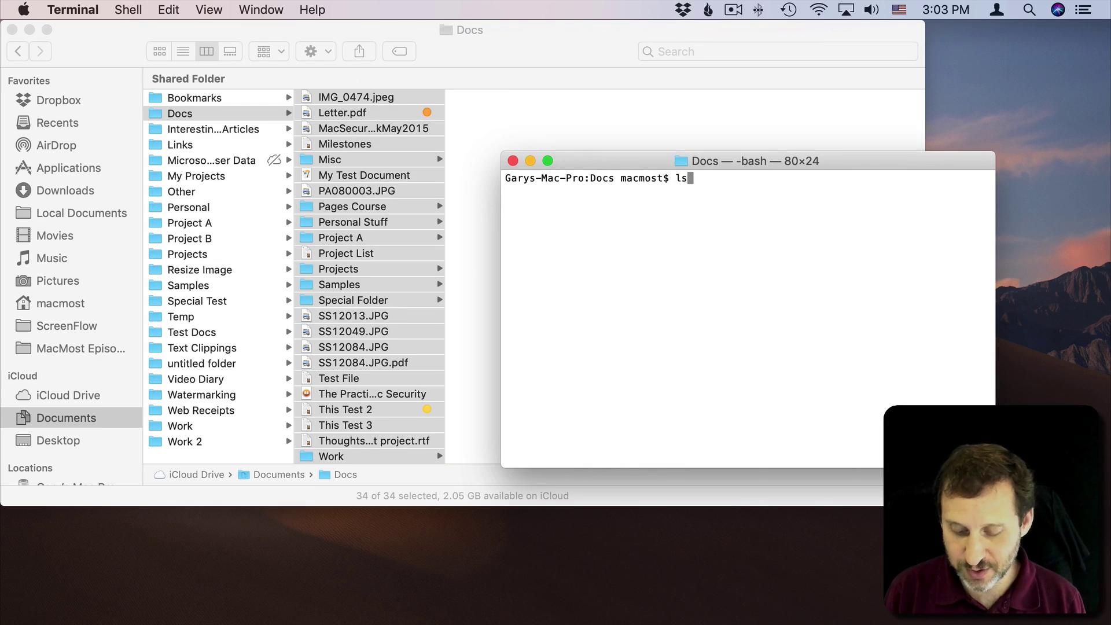
pyautogui.write(' -')
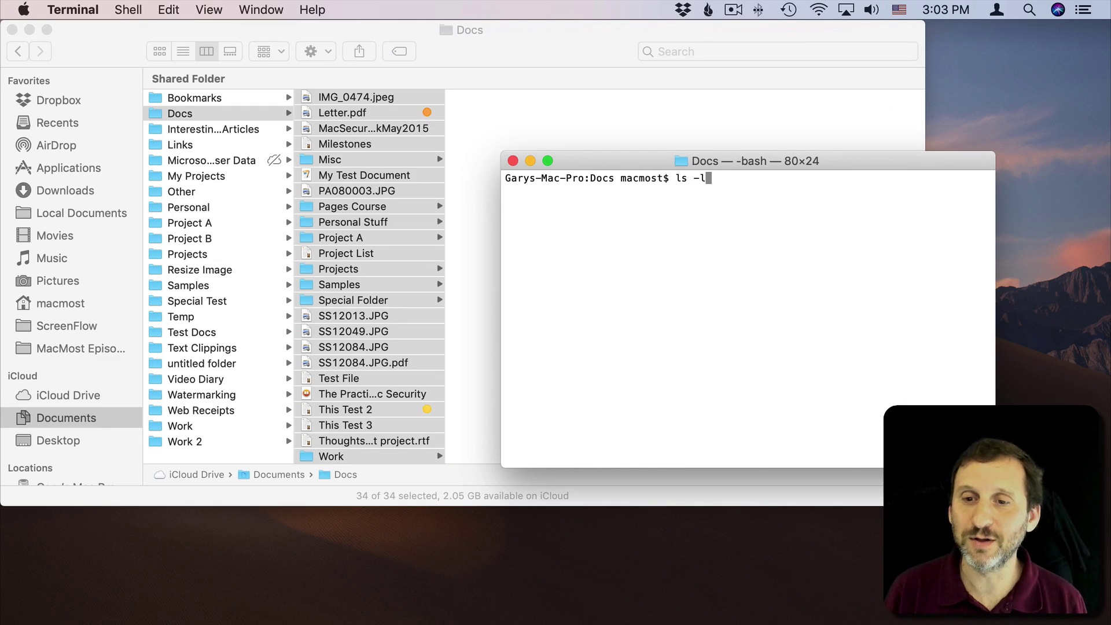
pyautogui.write('l')
pyautogui.press('Return')
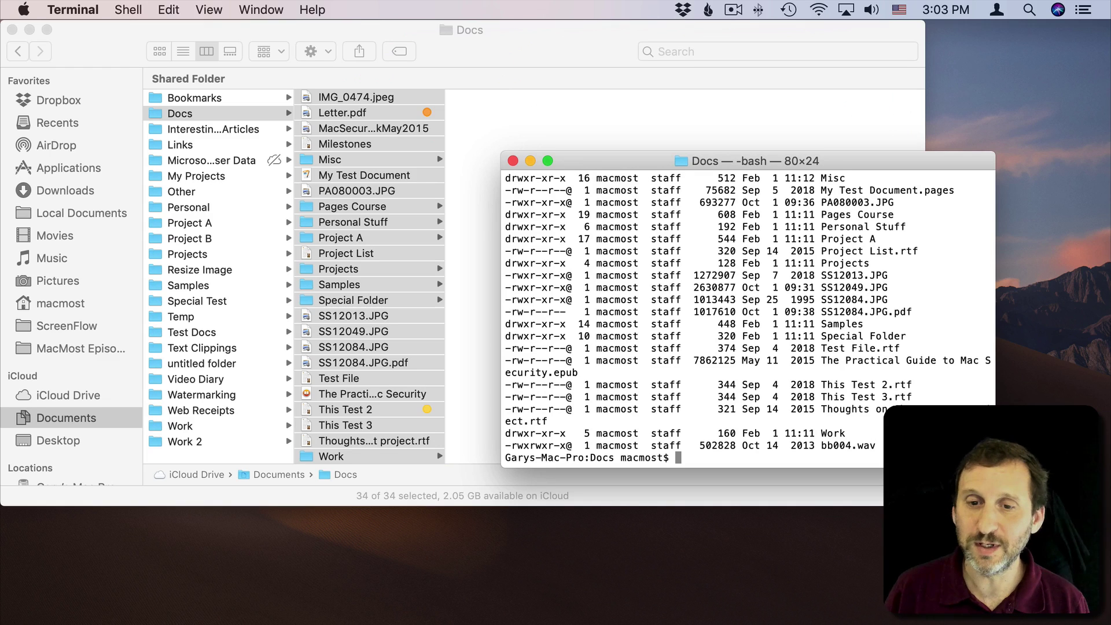
pyautogui.moveTo(620, 160); pyautogui.dragTo(375, 146)
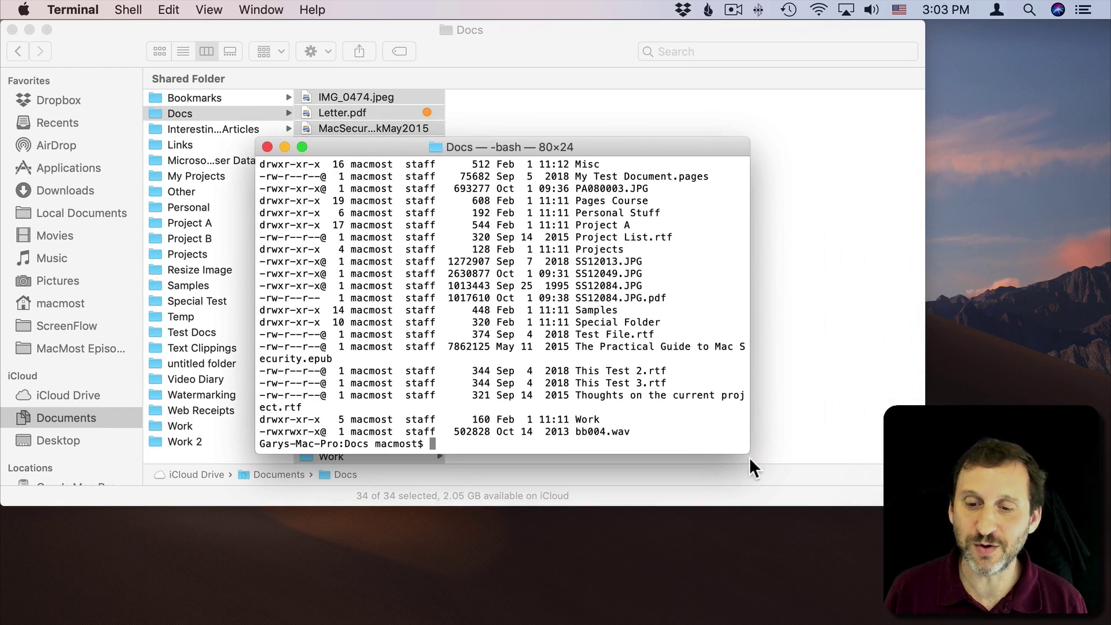
pyautogui.moveTo(749, 454); pyautogui.dragTo(1017, 478)
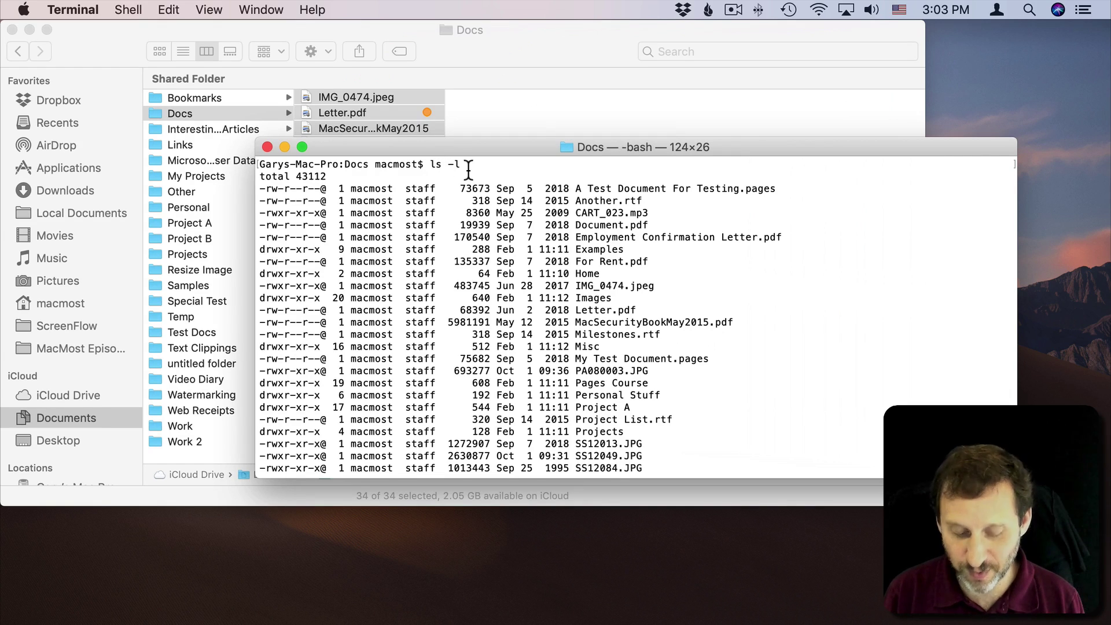
# - Page through the man ls manual page, then hide Terminal to return to Finder
pyautogui.write('man ls')
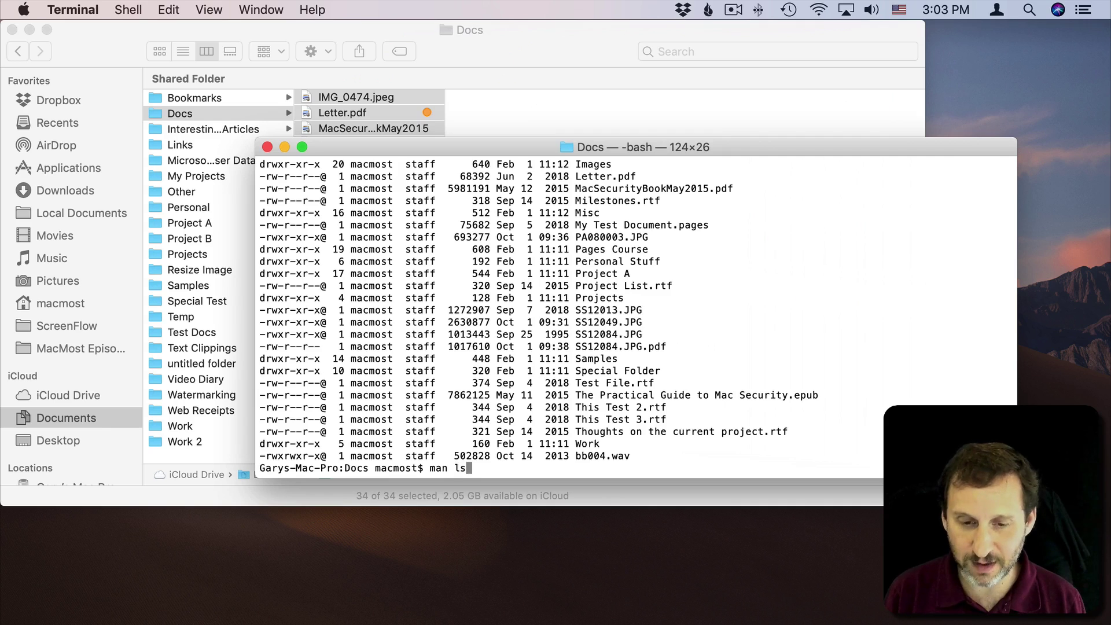
pyautogui.press('Return')
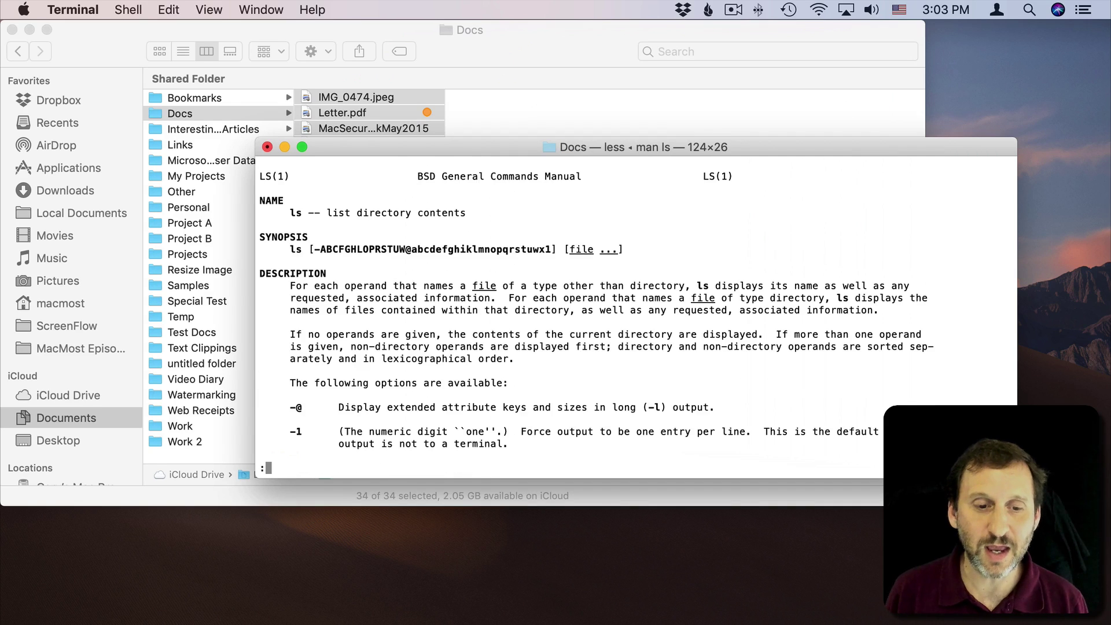
pyautogui.press('Down')
pyautogui.press('Down')
pyautogui.press('Down')
pyautogui.press('Down')
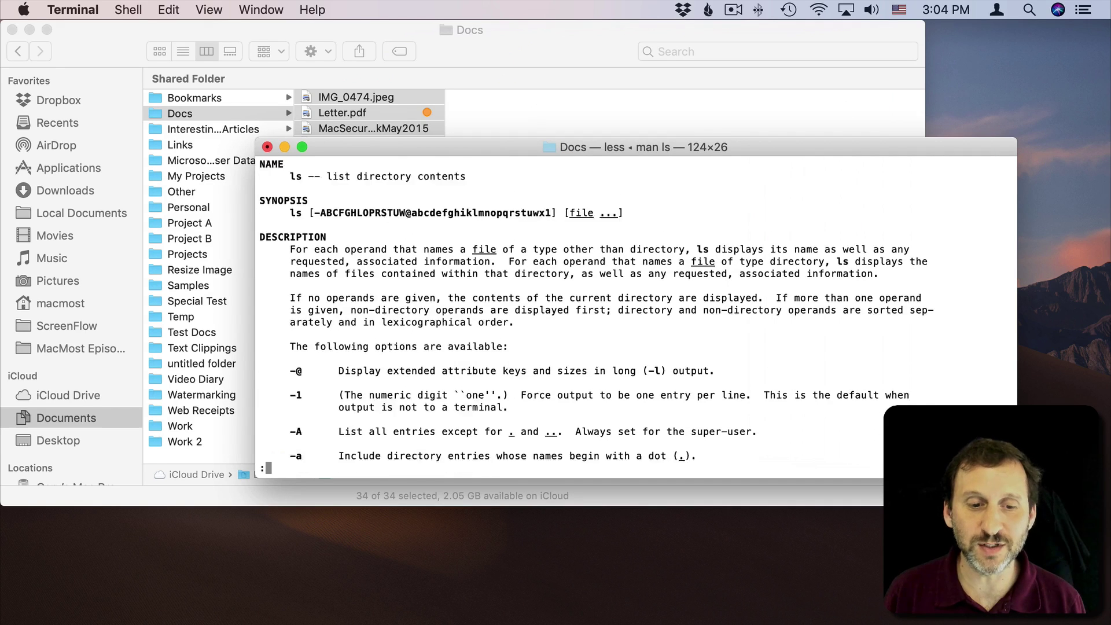
pyautogui.press('Down')
pyautogui.press('Down')
pyautogui.press('Down')
pyautogui.press('Down')
pyautogui.press('Down')
pyautogui.press('Down')
pyautogui.press('Down')
pyautogui.press('Down')
pyautogui.press('Down')
pyautogui.press('Down')
pyautogui.press('Down')
pyautogui.press('Down')
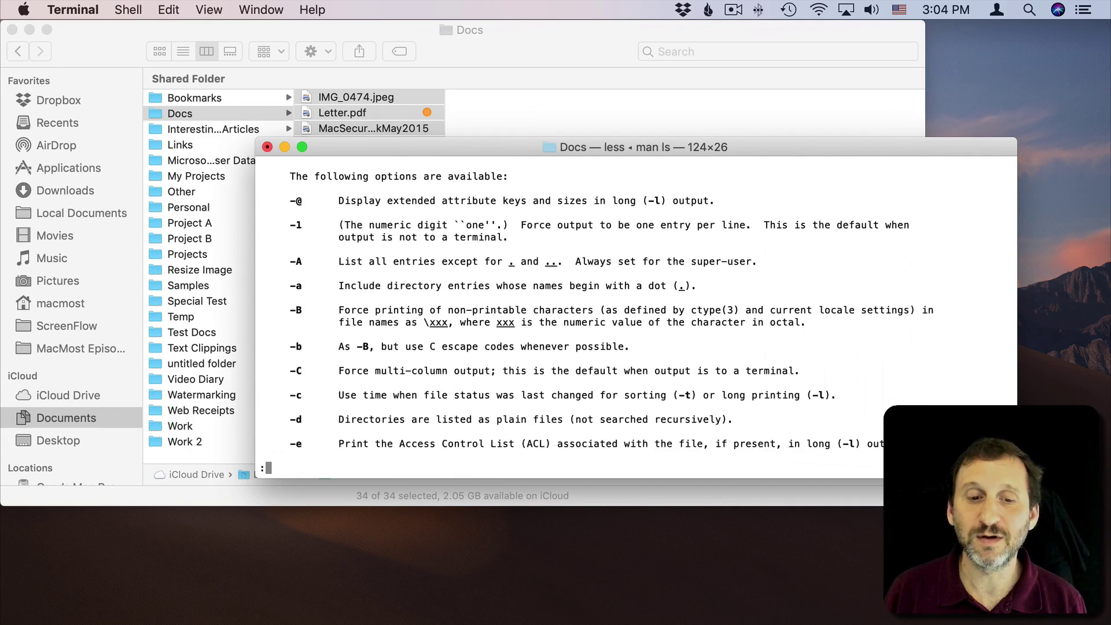
pyautogui.press('space')
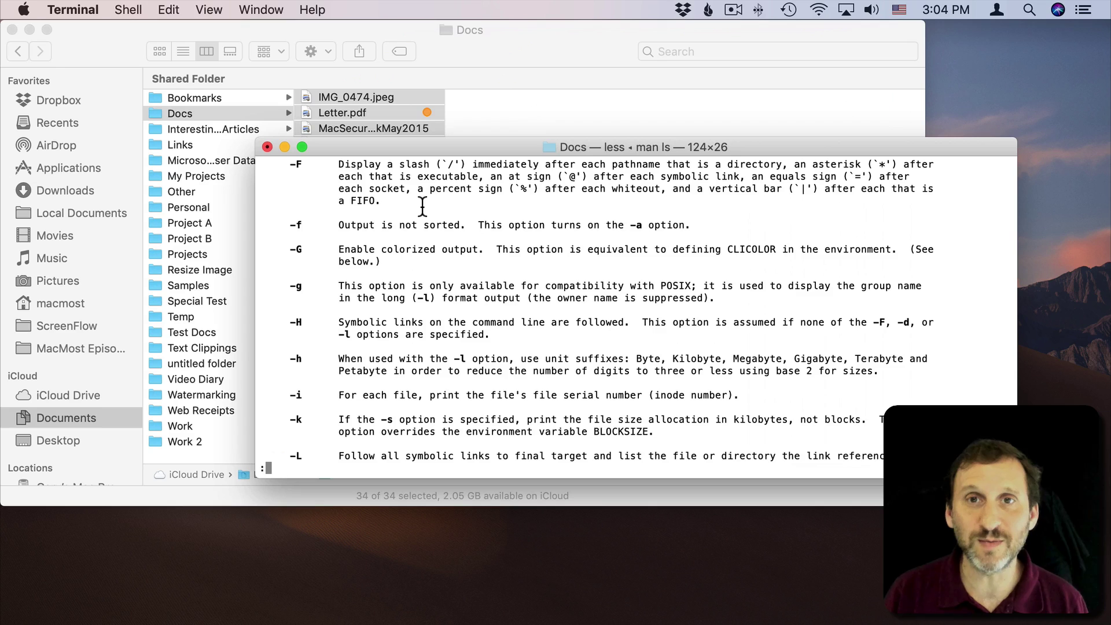
pyautogui.press('cmd+h')
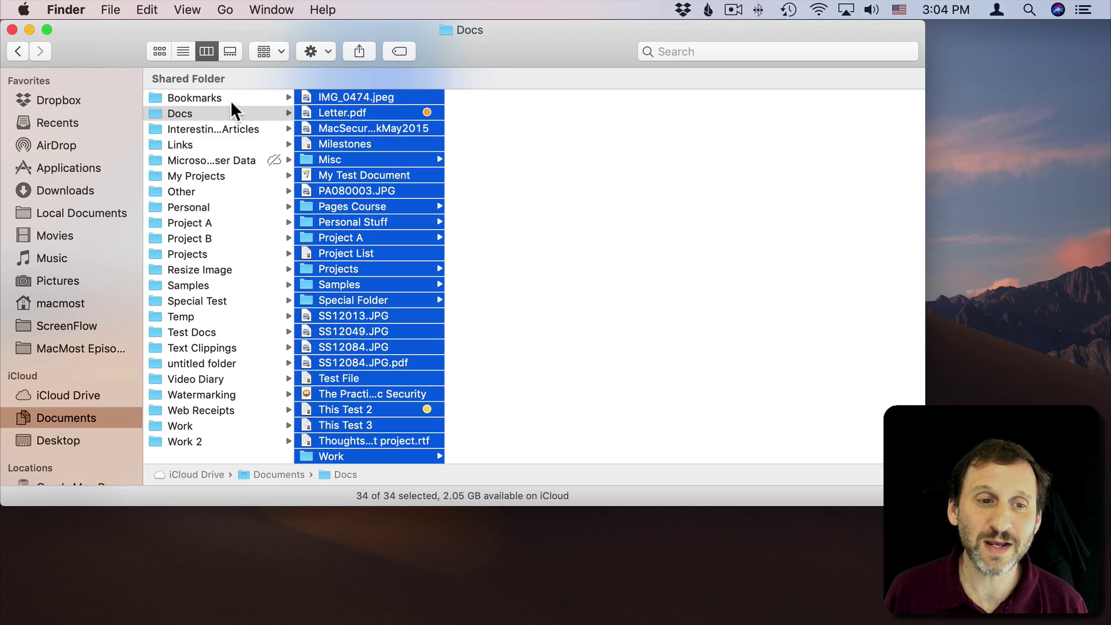
# - Select the Docs folder and cancel the accidental rename it triggered
pyautogui.click(193, 115)
pyautogui.press('Return')
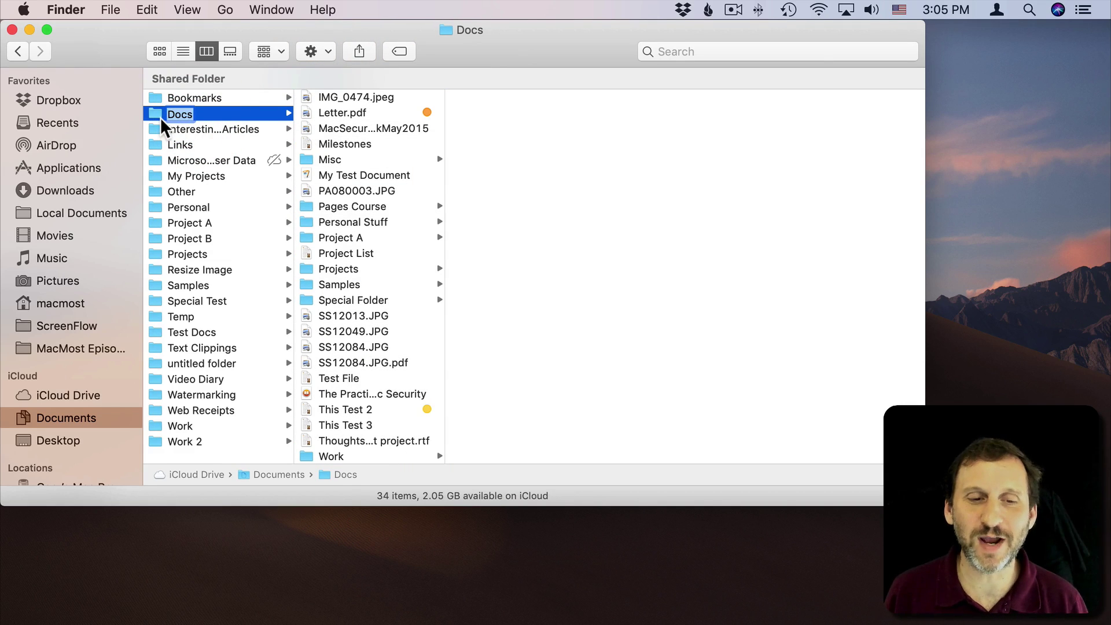
pyautogui.click(152, 114)
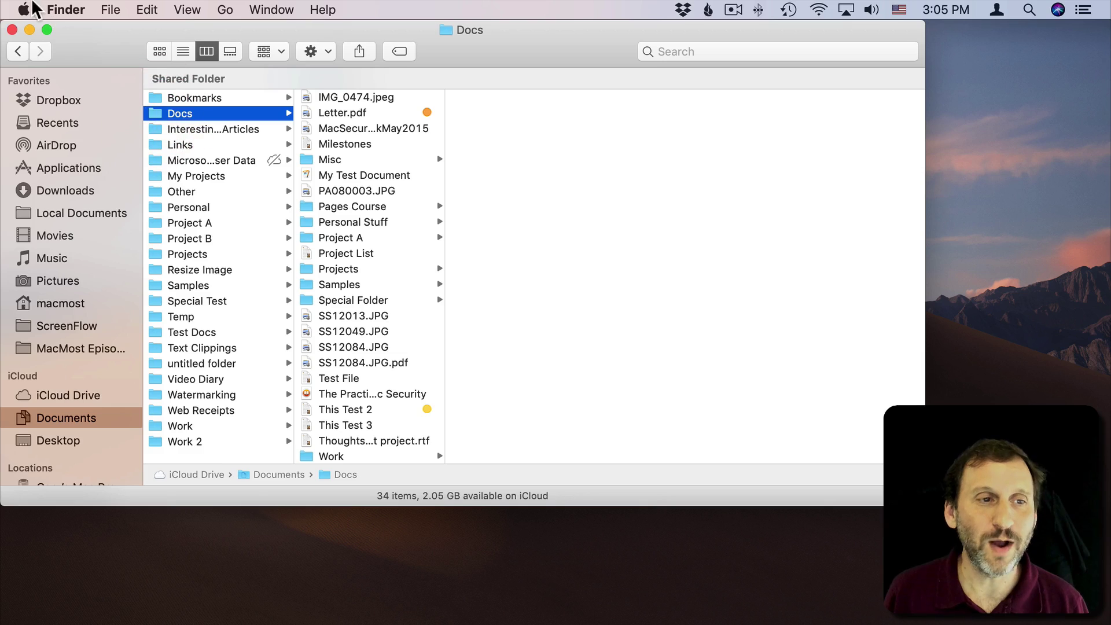
# - Drag CleverMedia Main Printer from Printers & Scanners onto the desktop as a shortcut
pyautogui.click(23, 9)
pyautogui.click(36, 58)
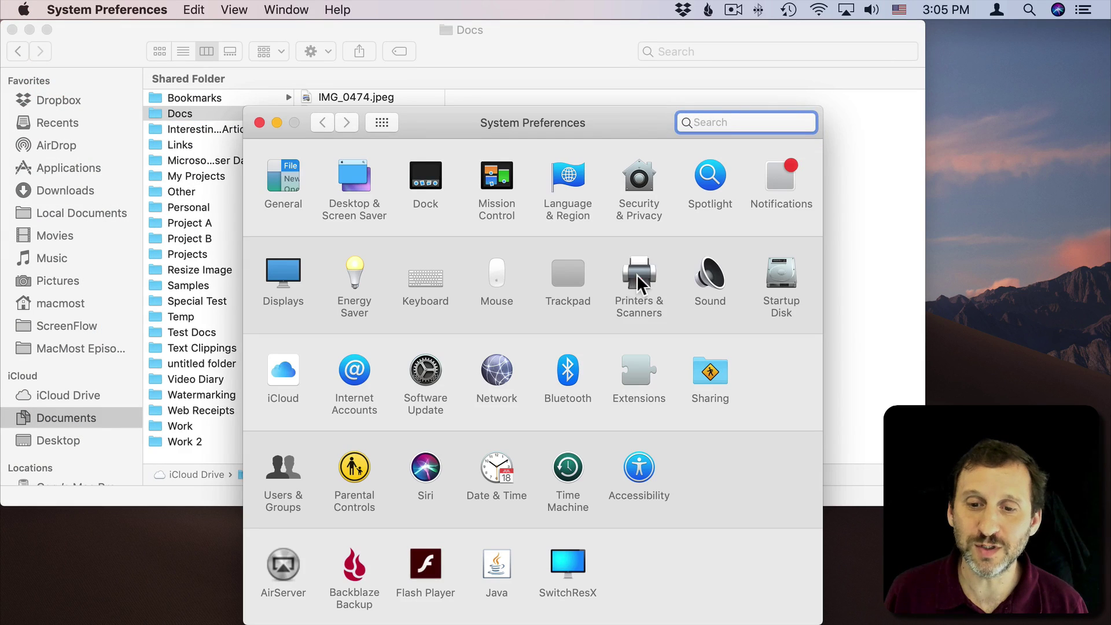
pyautogui.click(638, 277)
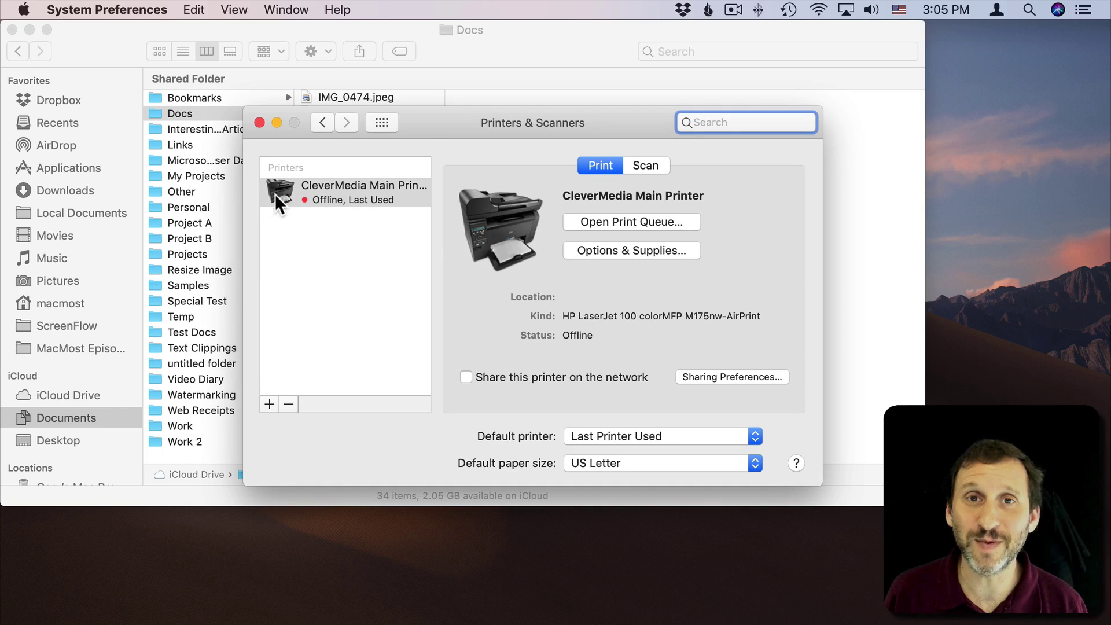
pyautogui.moveTo(280, 190); pyautogui.dragTo(877, 101)
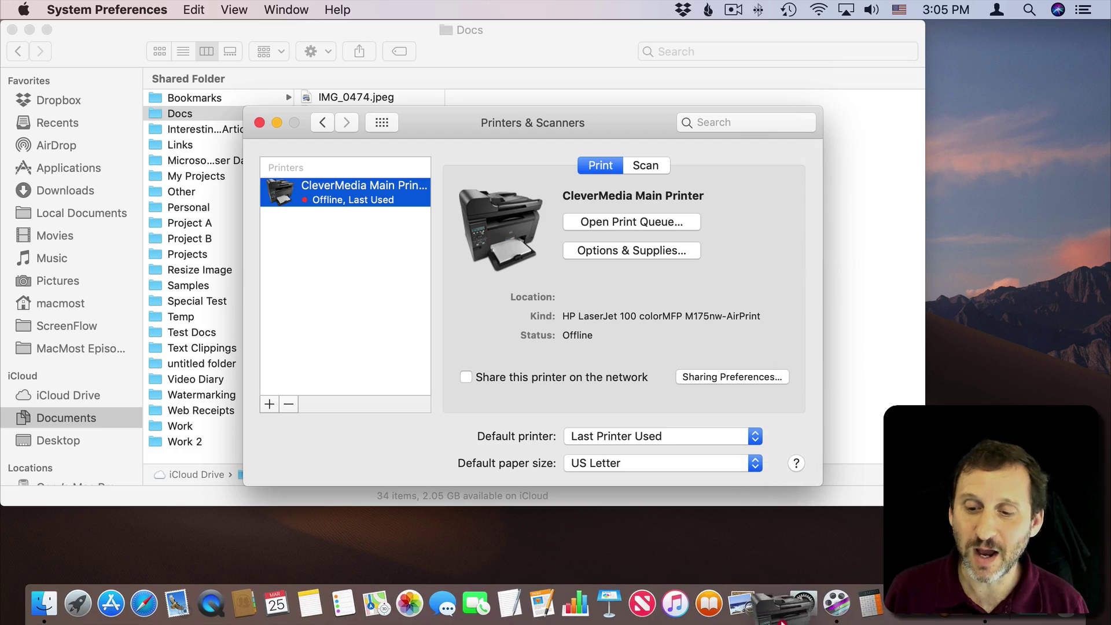
pyautogui.moveTo(876, 101)
pyautogui.mouseDown()
pyautogui.moveTo(767, 614)
pyautogui.moveTo(831, 605)
pyautogui.mouseUp()
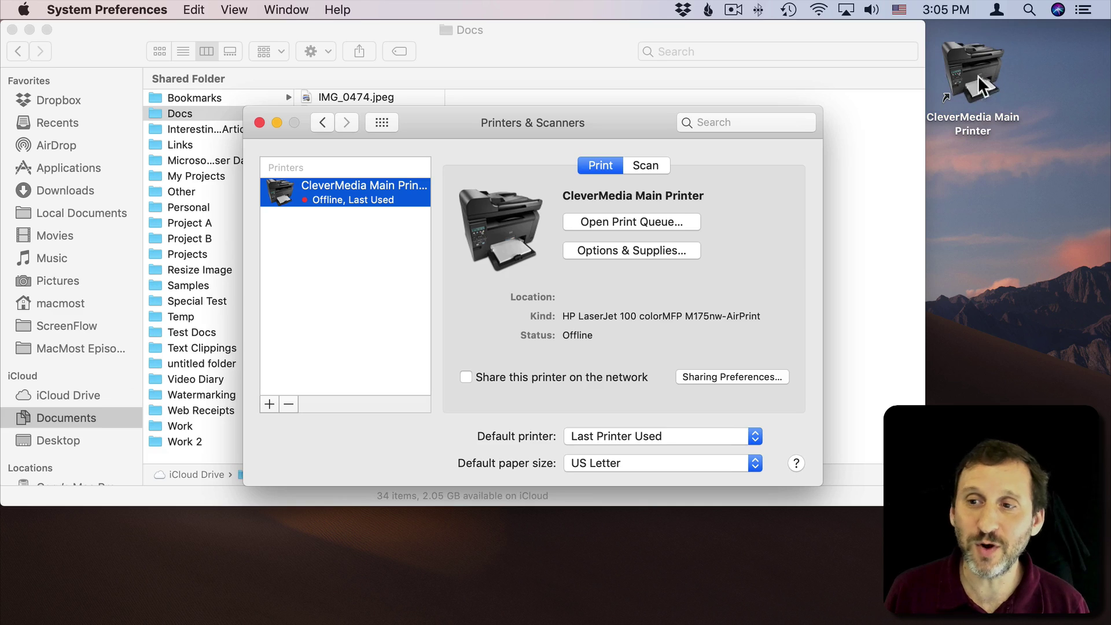
pyautogui.click(122, 9)
# - Quit System Preferences and drop the Docs folder onto the desktop CleverMedia Main Printer icon
pyautogui.click(124, 142)
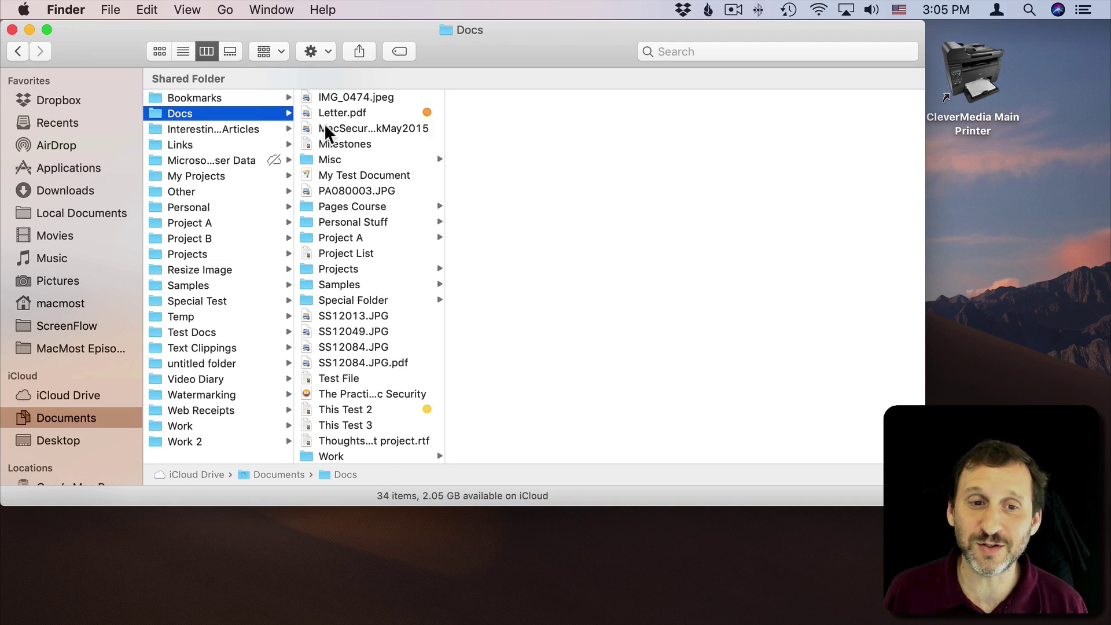
pyautogui.moveTo(327, 112); pyautogui.dragTo(347, 112)
pyautogui.moveTo(158, 122); pyautogui.dragTo(975, 69)
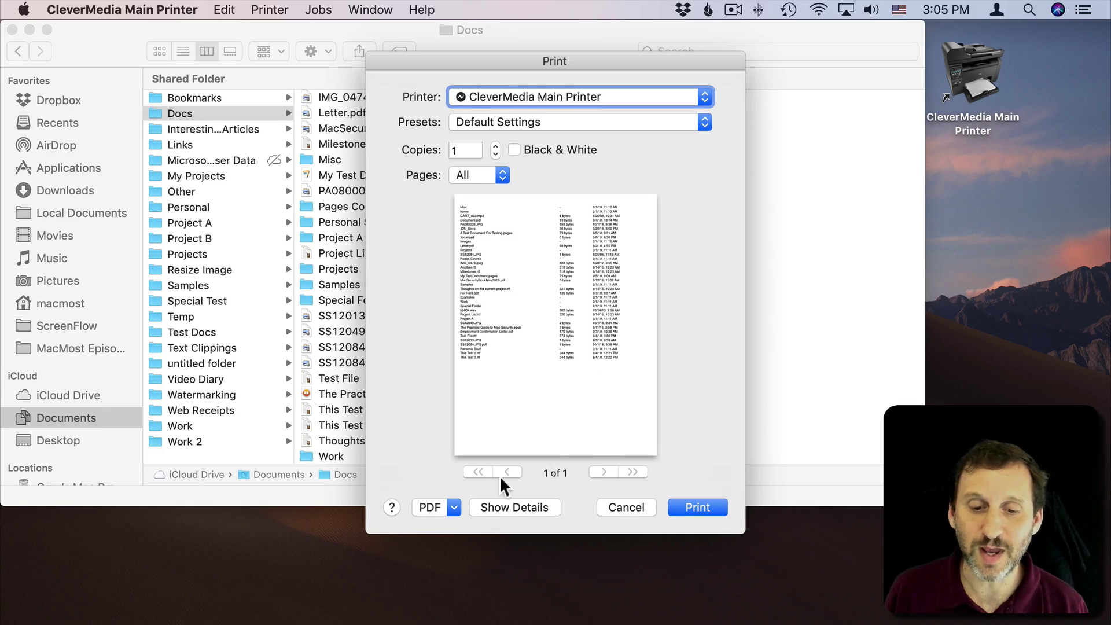
# - Open the Docs folder's printed listing as a PDF in Preview instead of saving it
pyautogui.click(428, 509)
pyautogui.click(439, 536)
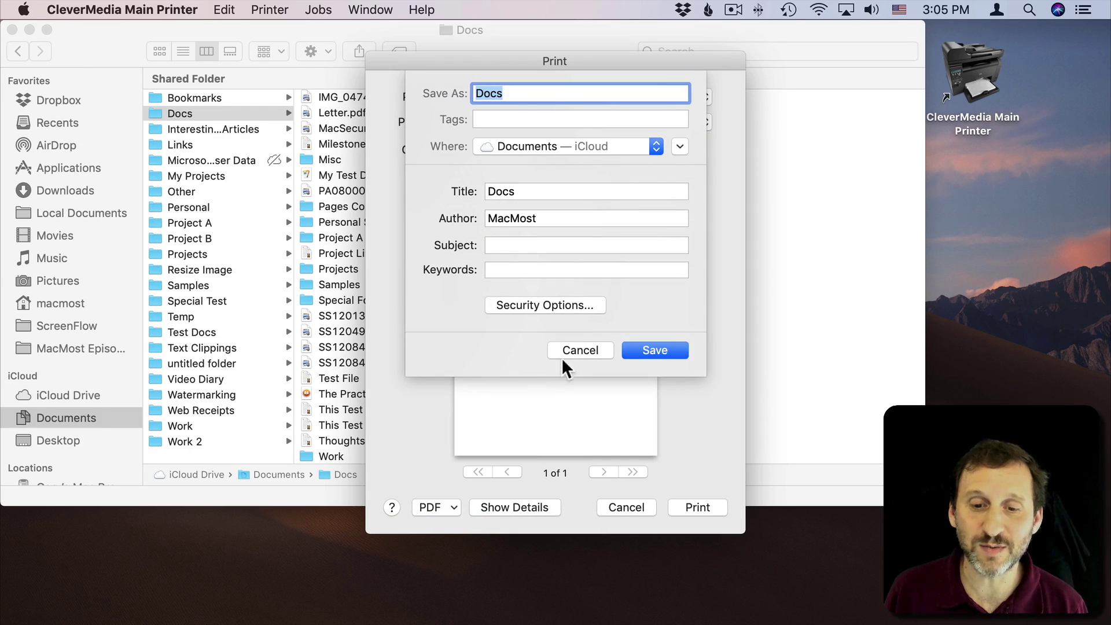
pyautogui.click(561, 357)
pyautogui.click(435, 512)
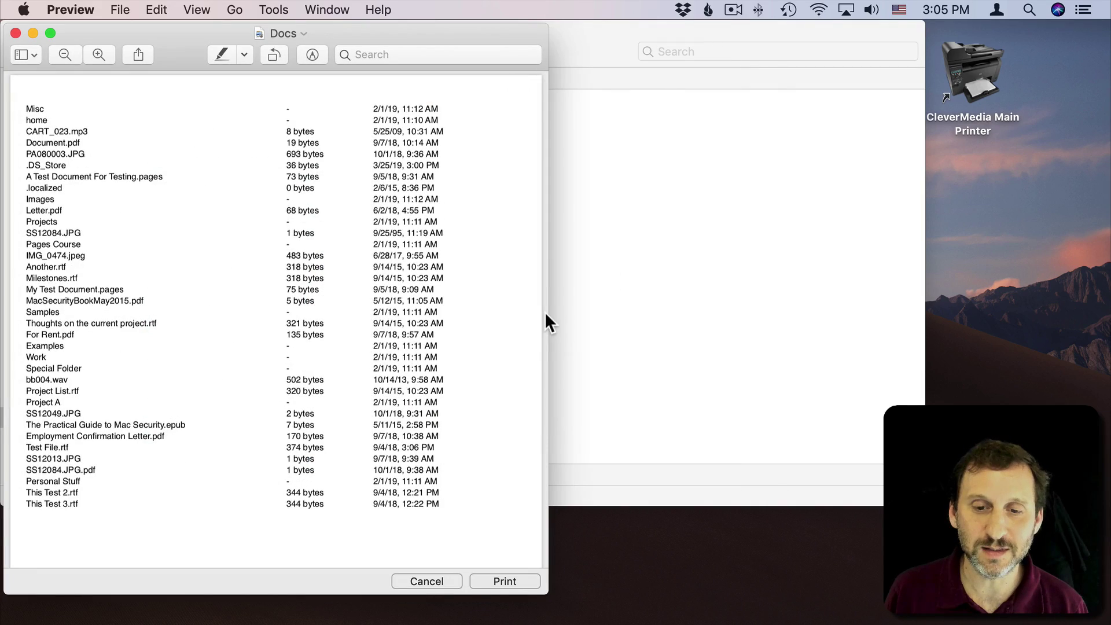
# - Widen the Preview window so the listing's names, sizes and dates are readable
pyautogui.moveTo(545, 313); pyautogui.dragTo(881, 320)
pyautogui.scroll(5, 161, 214)
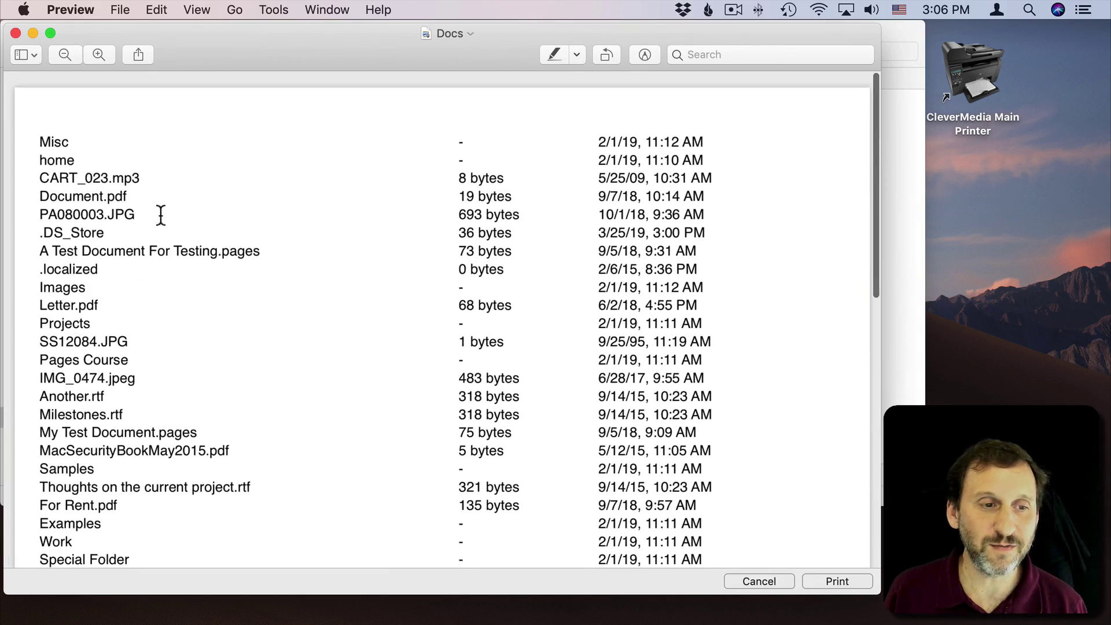
pyautogui.moveTo(34, 127); pyautogui.dragTo(737, 348)
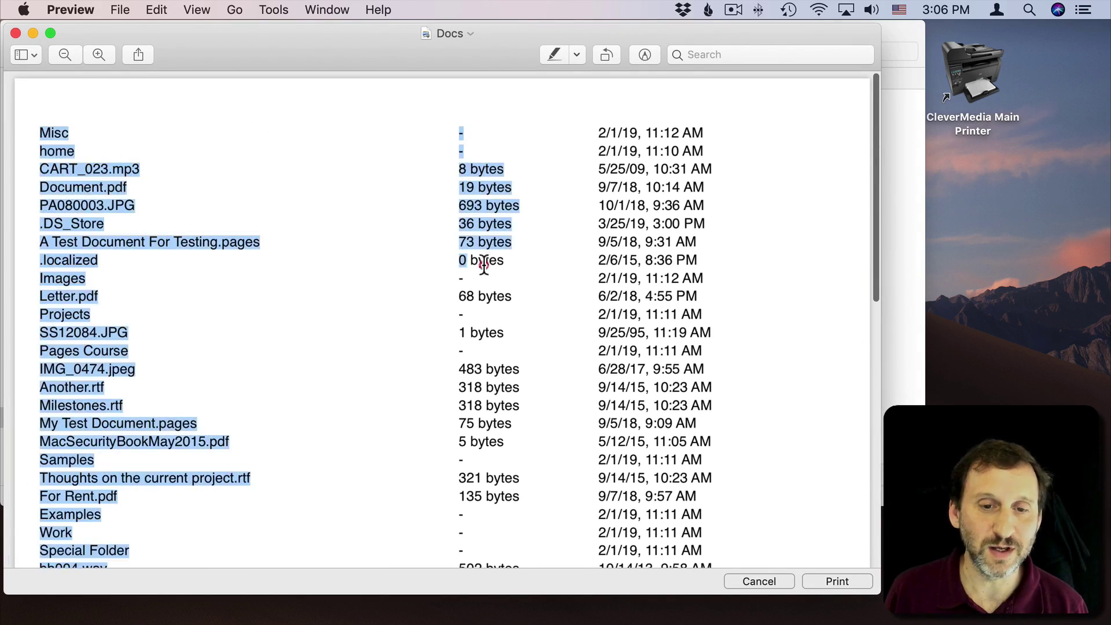
pyautogui.click(735, 348)
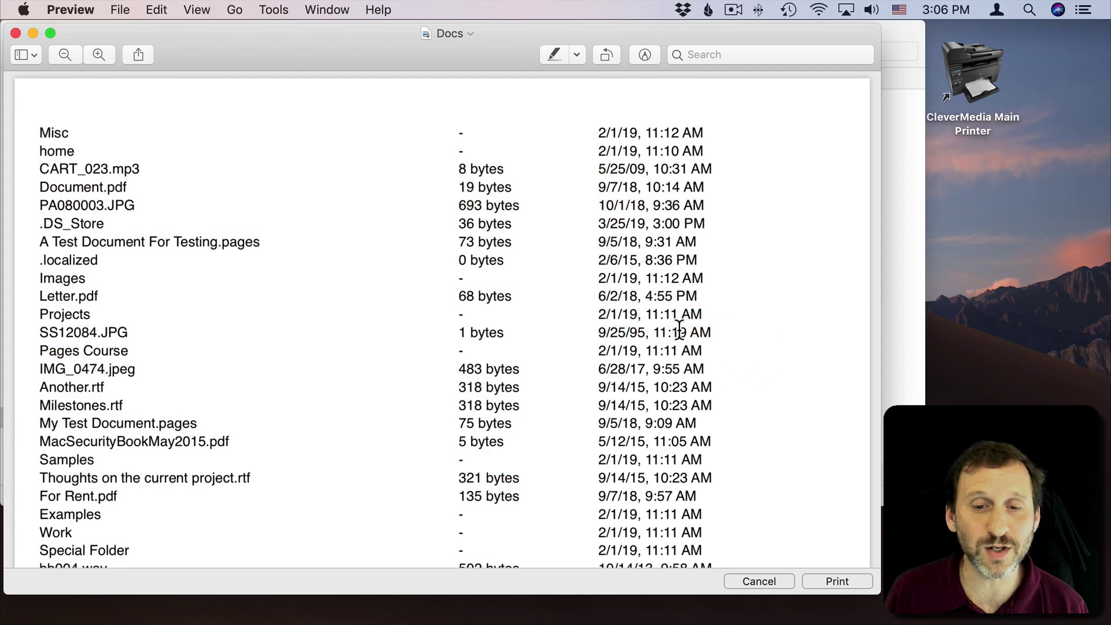
pyautogui.click(81, 226)
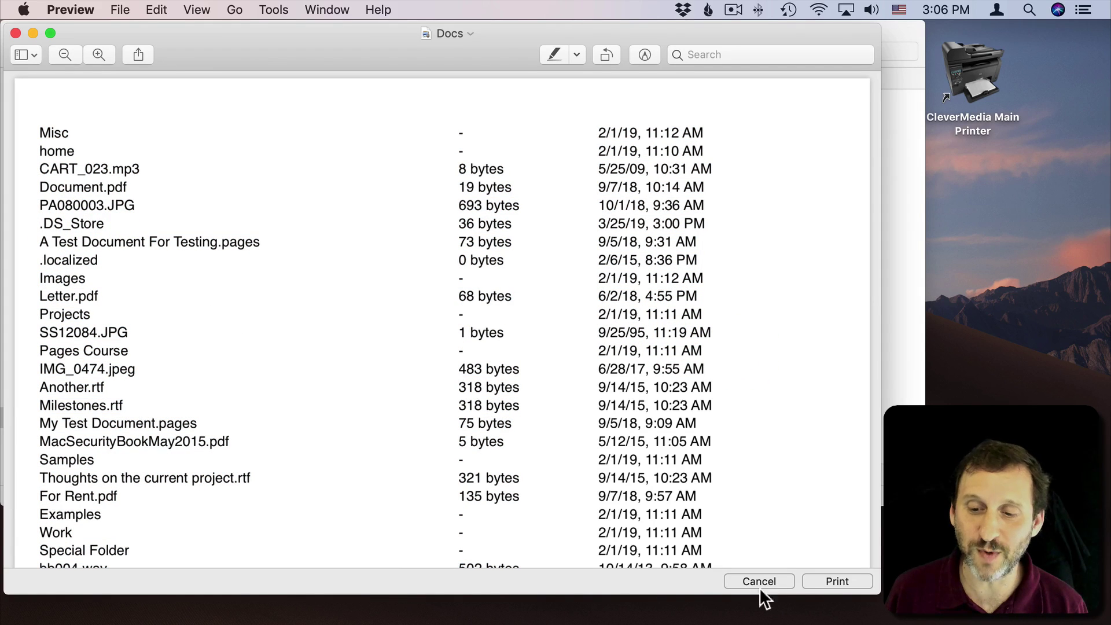